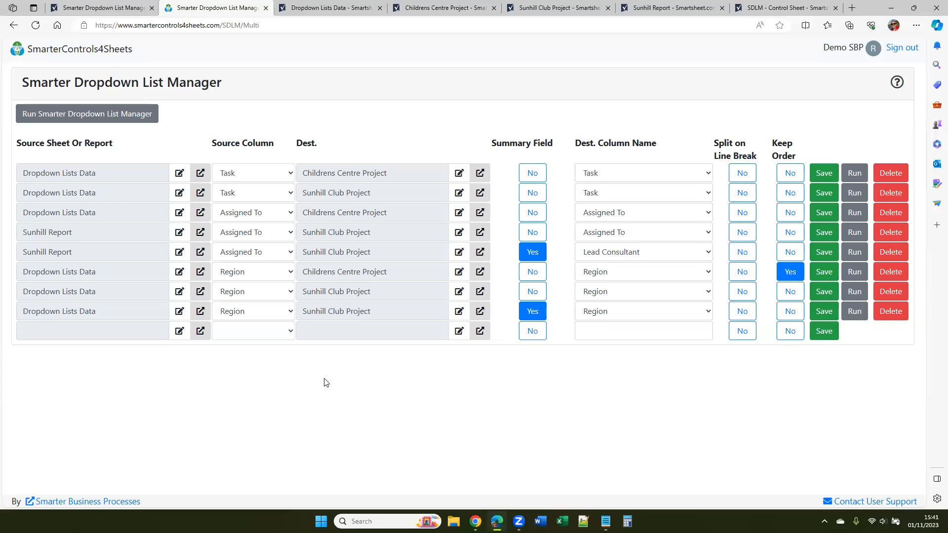
# Compare the Childrens Centre Project and Sunhill Club Project sheets, and examine the Region column's dropdown values in Childrens Centre Project without changing them
pyautogui.click(448, 9)
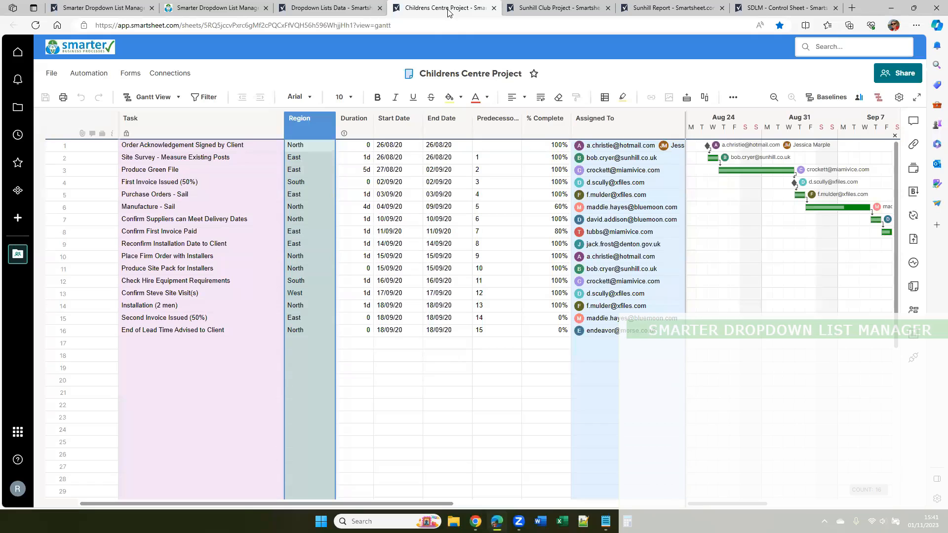
pyautogui.click(551, 9)
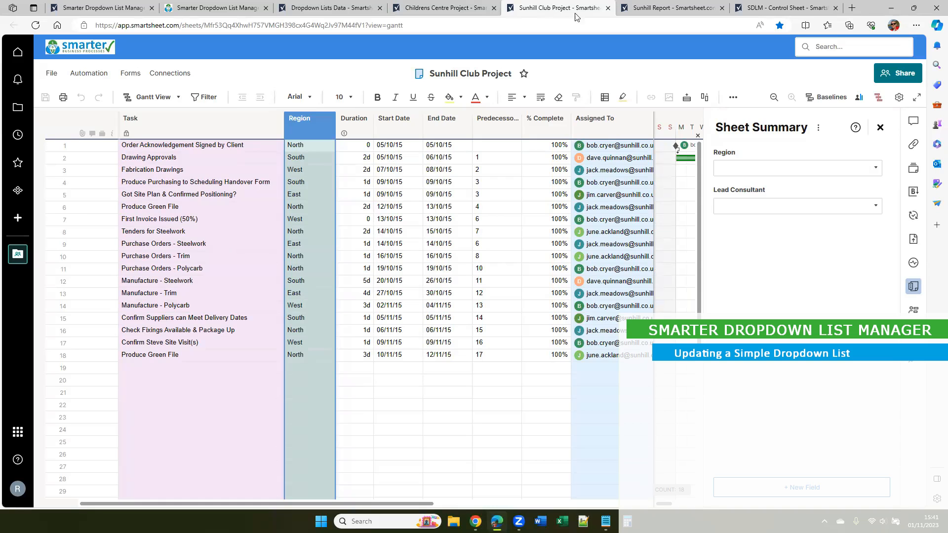
pyautogui.click(449, 10)
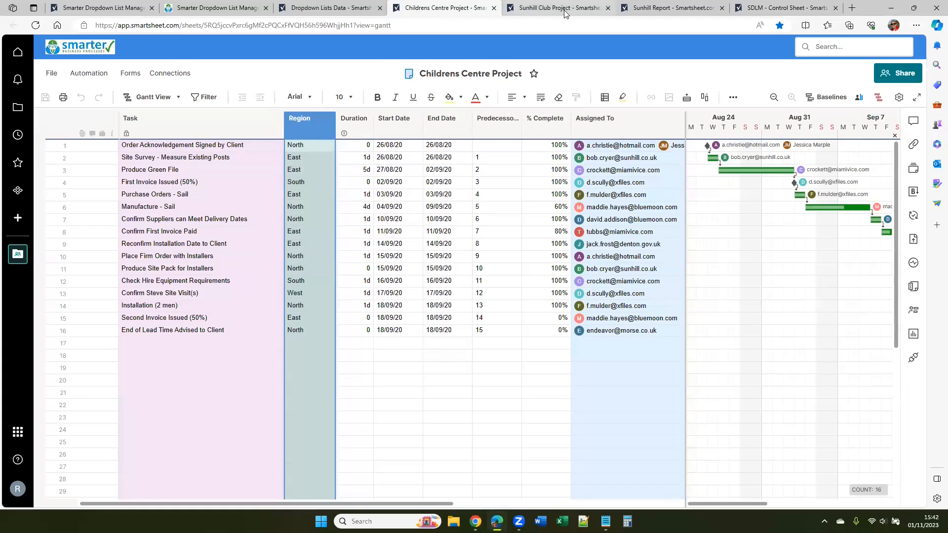
pyautogui.doubleClick(308, 128)
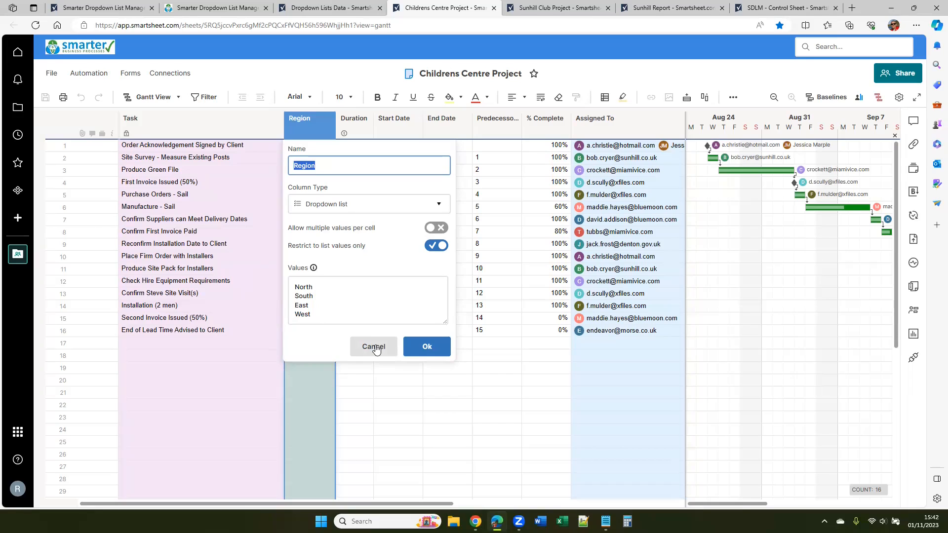
pyautogui.click(334, 314)
pyautogui.hotkey('ctrl', 'a')
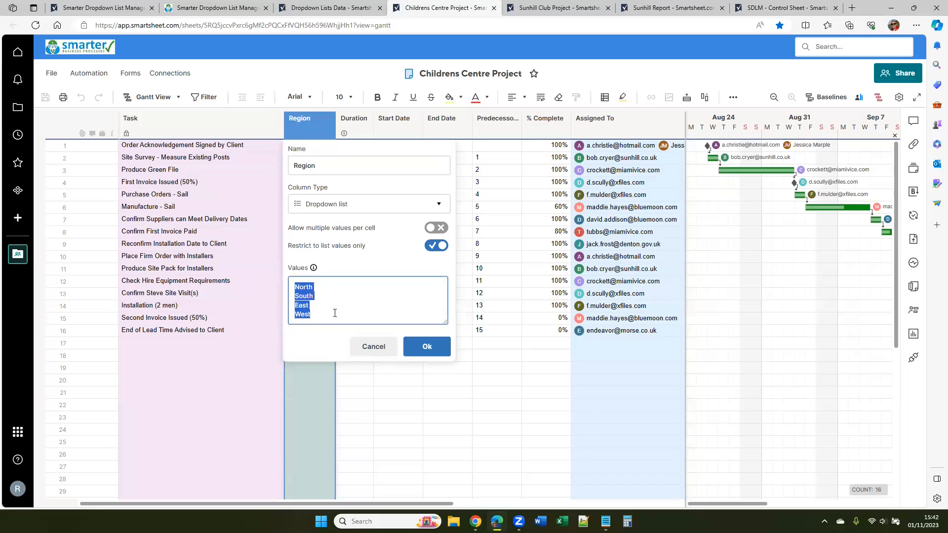
pyautogui.click(376, 348)
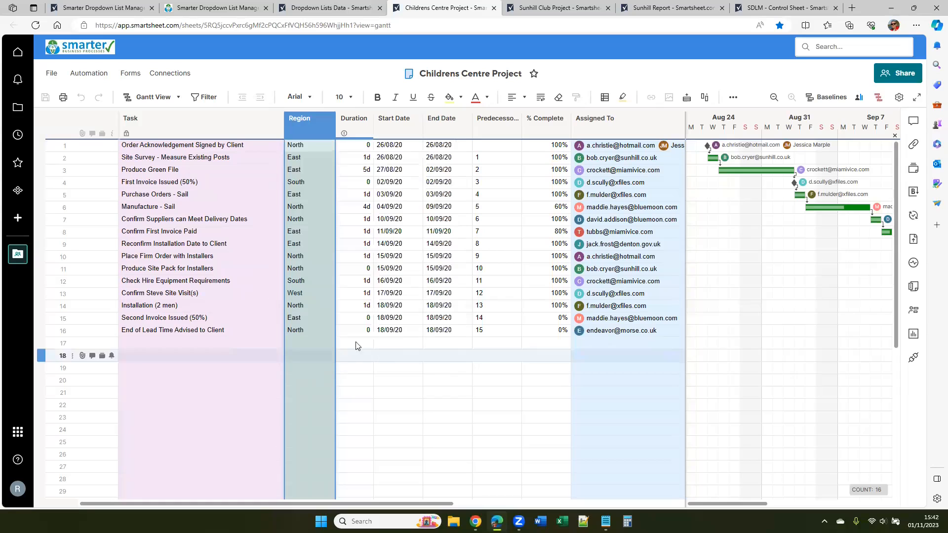
# Add Central below West in the Region column of the Dropdown Lists Data sheet and save the sheet
pyautogui.click(323, 8)
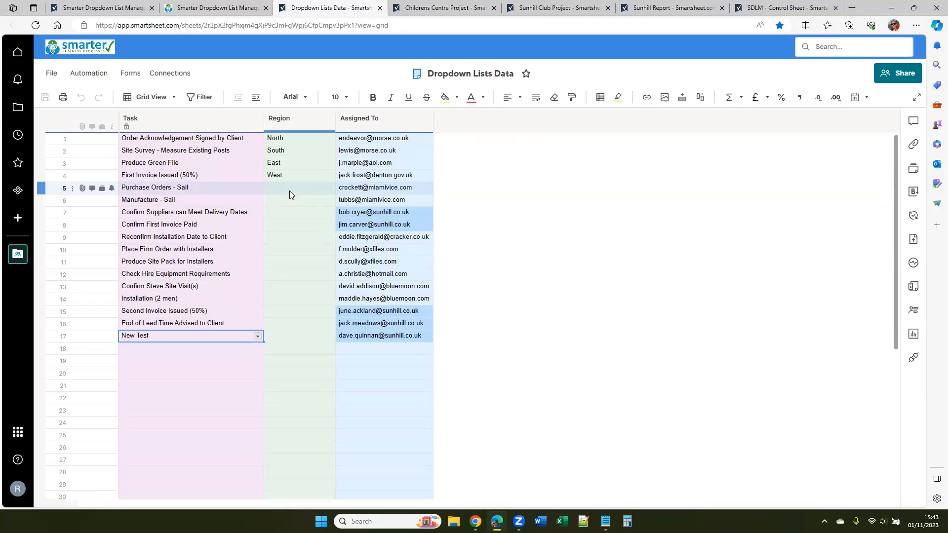
pyautogui.click(294, 123)
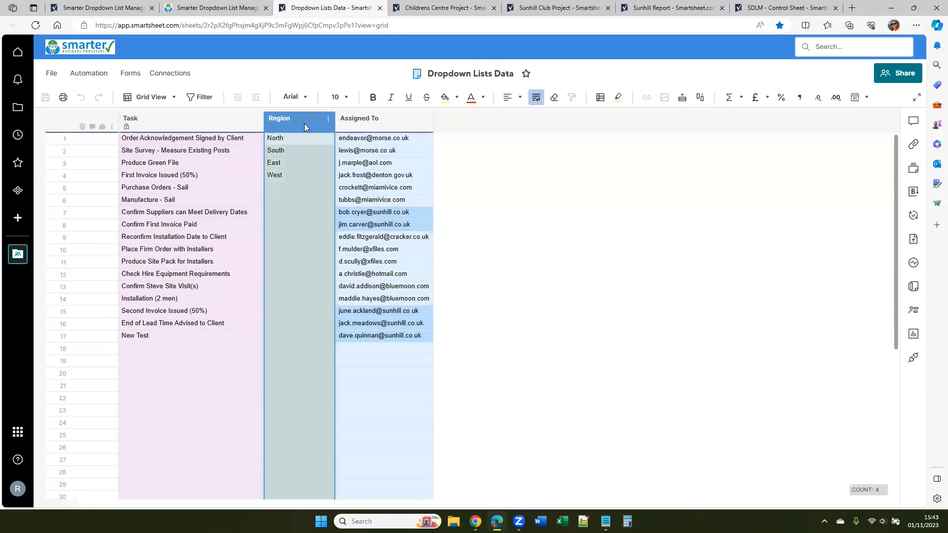
pyautogui.click(310, 188)
pyautogui.write('C')
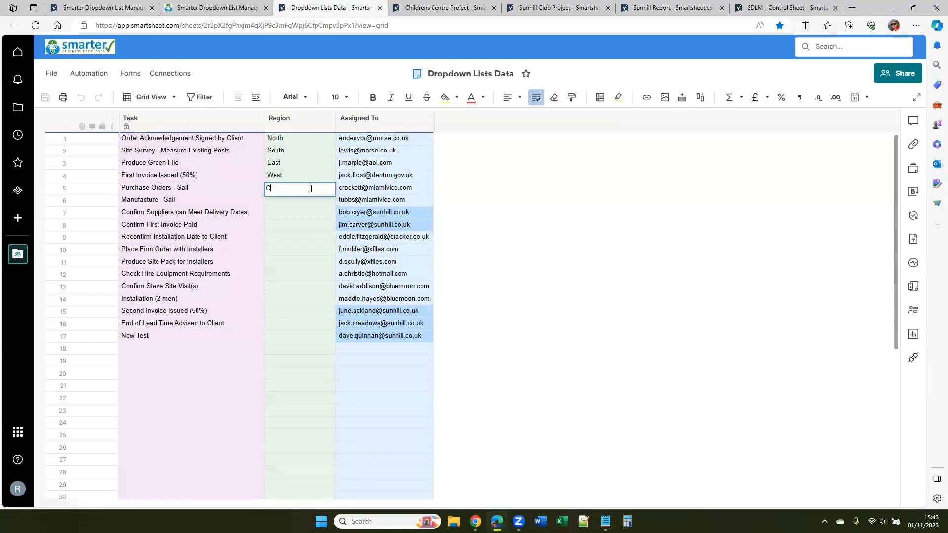
pyautogui.write('entral')
pyautogui.press('Return')
pyautogui.click(303, 120)
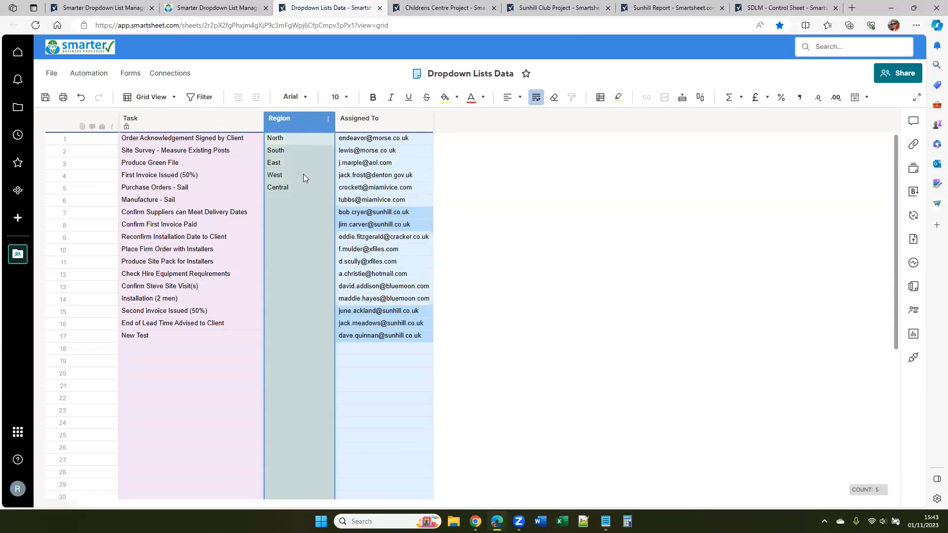
pyautogui.click(45, 98)
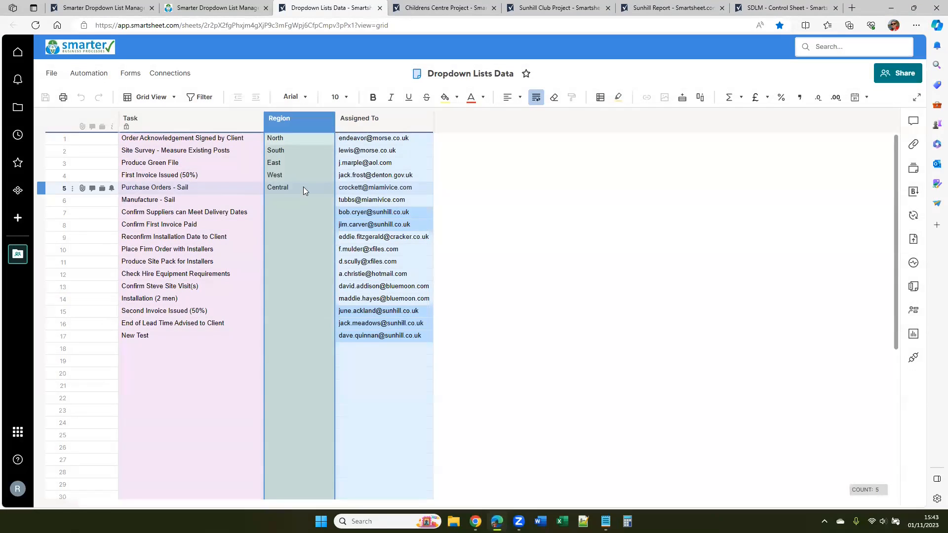
pyautogui.click(303, 187)
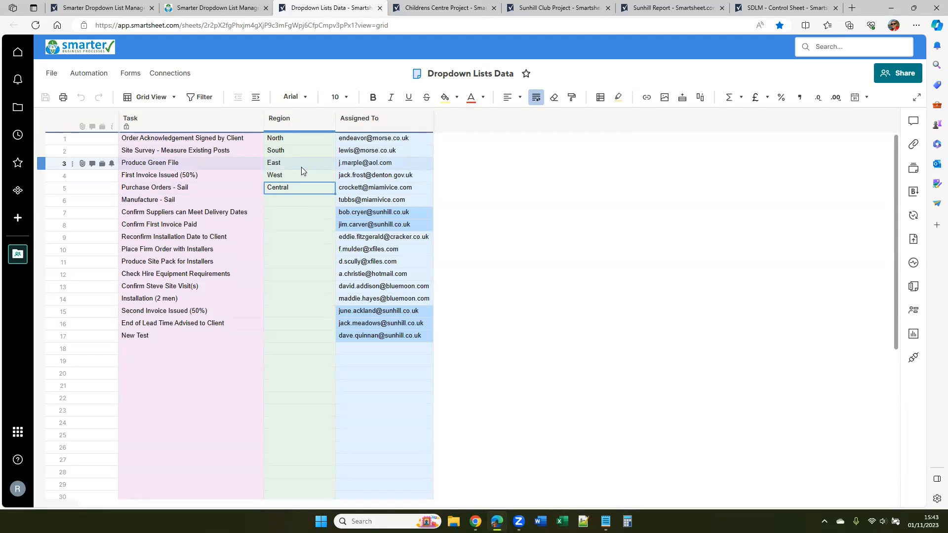
# Run all mappings in Smarter Dropdown List Manager and reload the Childrens Centre Project sheet in Smartsheet
pyautogui.click(221, 13)
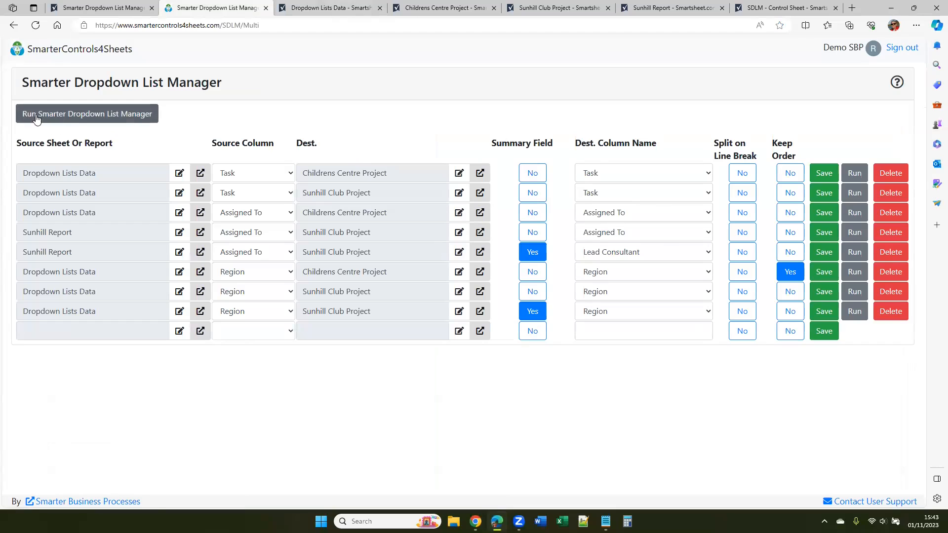
pyautogui.click(91, 119)
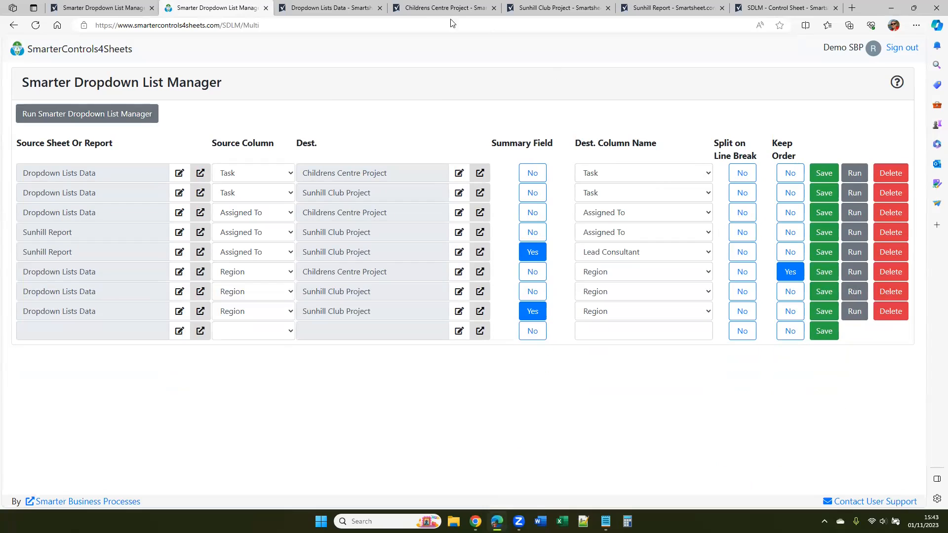
pyautogui.click(446, 9)
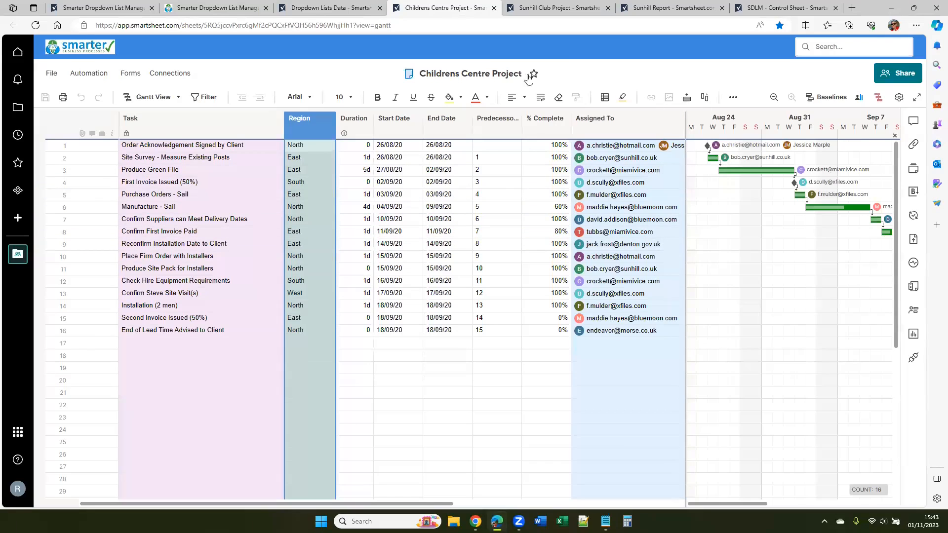
pyautogui.click(35, 27)
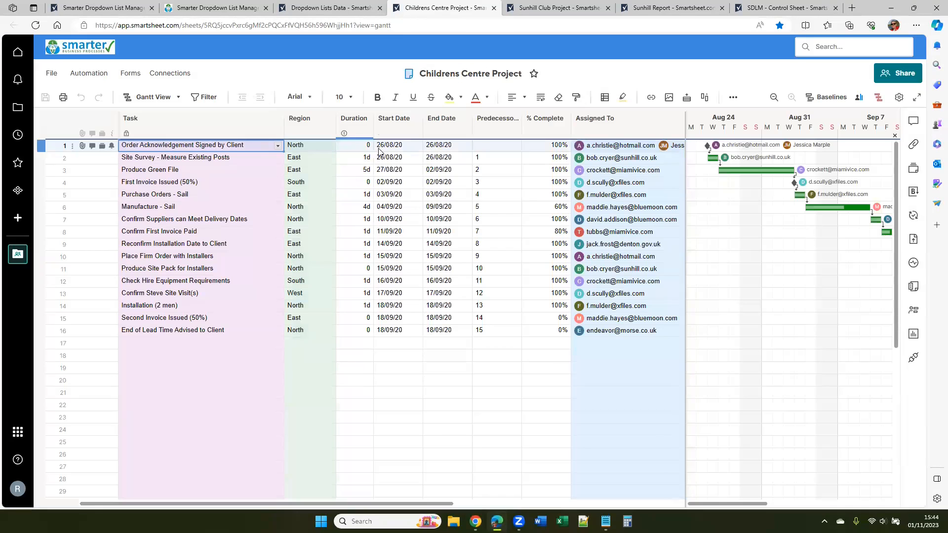
# Check the Region column's dropdown values in Childrens Centre Project for the Central entry, leaving the column properties unchanged
pyautogui.doubleClick(300, 125)
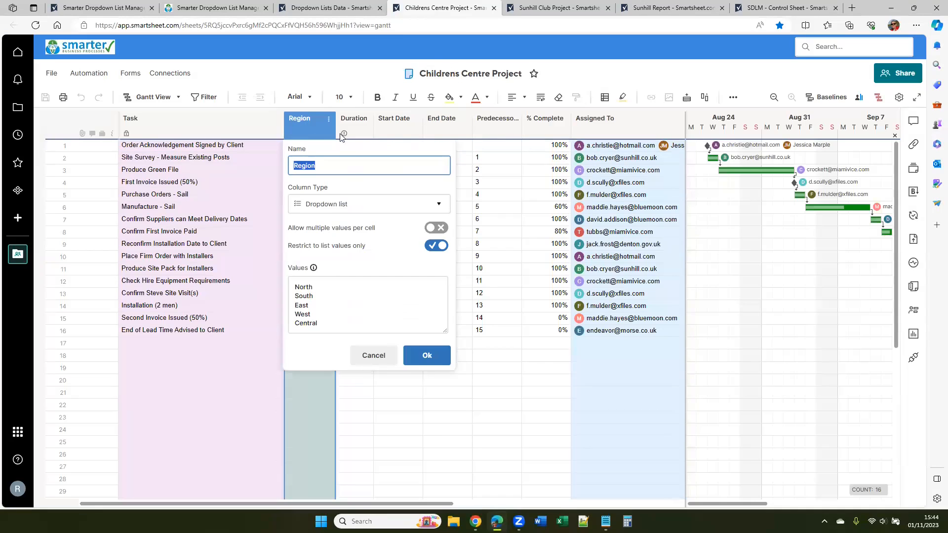
pyautogui.click(303, 325)
pyautogui.moveTo(321, 327); pyautogui.dragTo(314, 326)
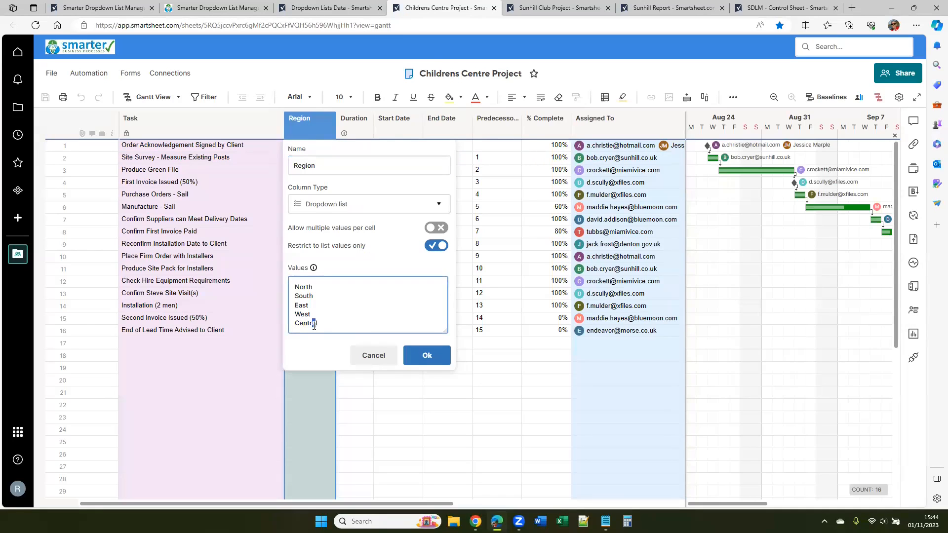
pyautogui.doubleClick(336, 322)
pyautogui.click(376, 359)
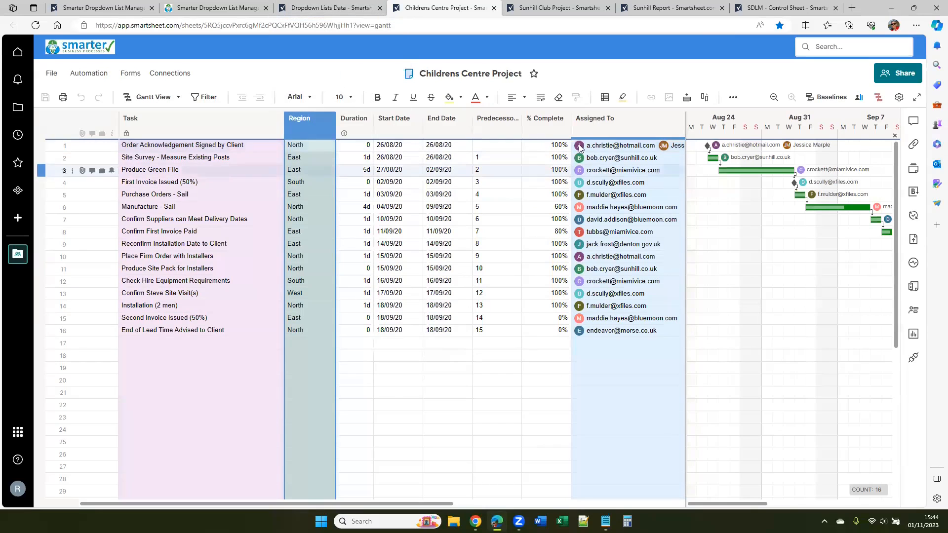
# Examine the Assigned To column in Dropdown Lists Data and the contact list of the Assigned To column in Sunhill Club Project
pyautogui.click(328, 10)
pyautogui.click(383, 120)
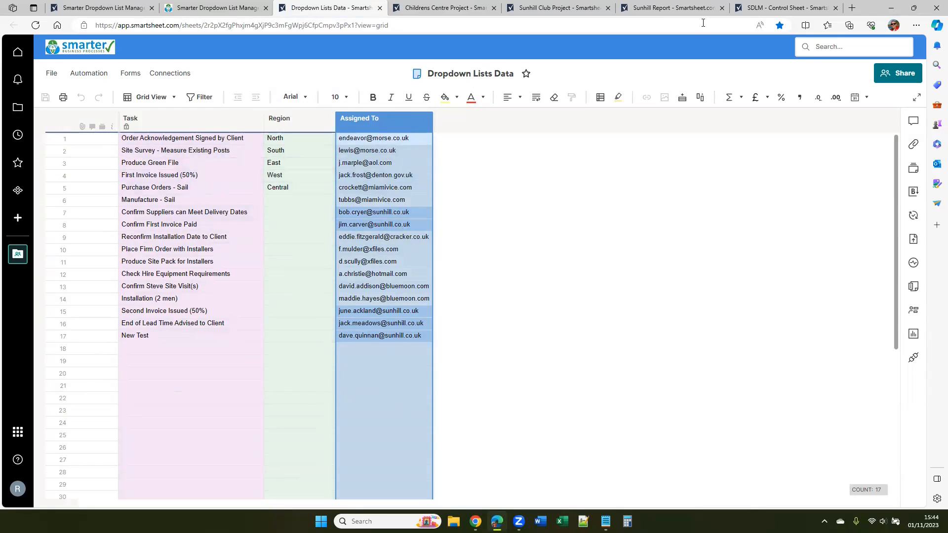
pyautogui.click(561, 12)
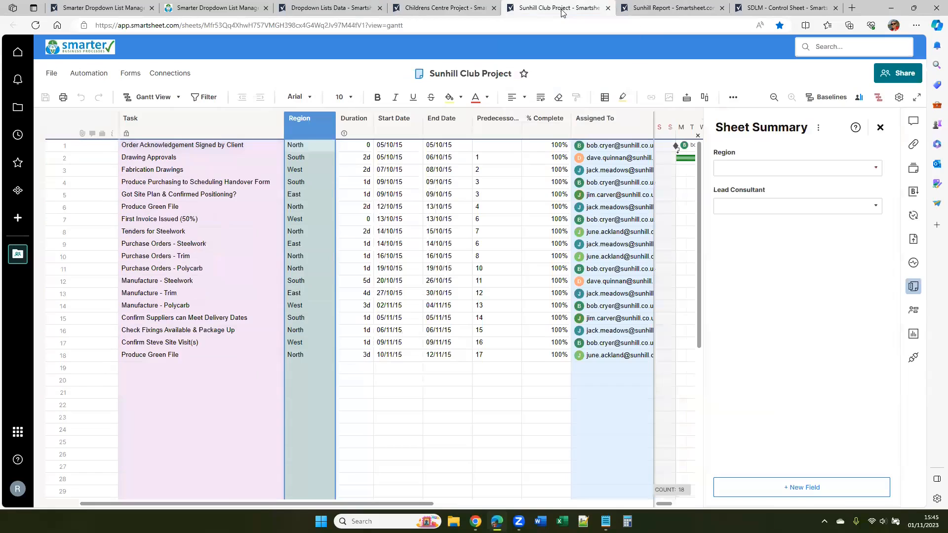
pyautogui.click(594, 127)
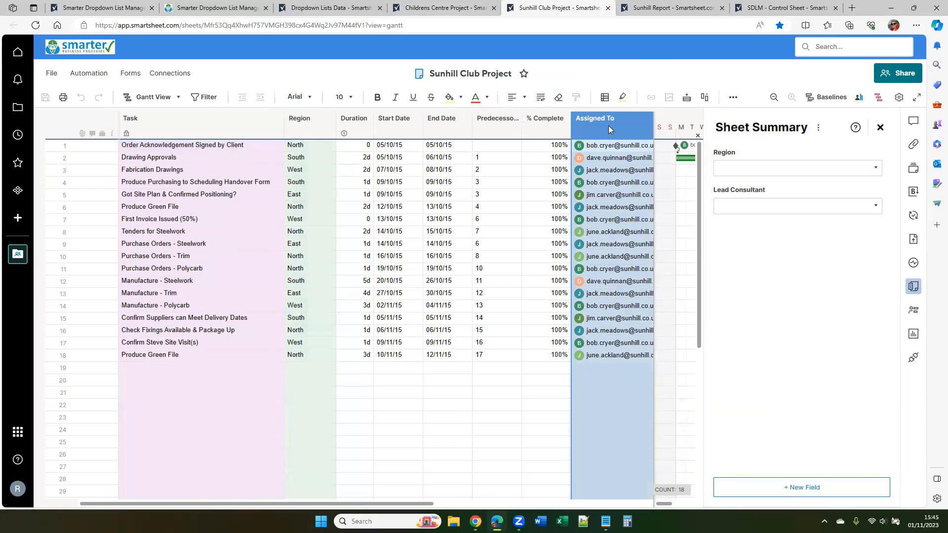
pyautogui.doubleClick(608, 125)
pyautogui.scroll(-1, 657, 385)
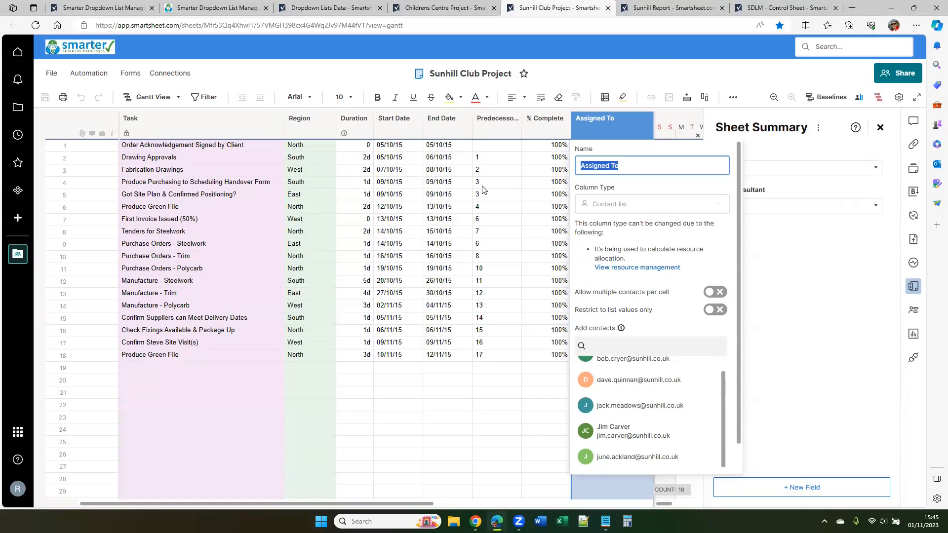
# Inspect the Sunhill Report's filter condition and its Assigned To column without changing the filter
pyautogui.click(681, 11)
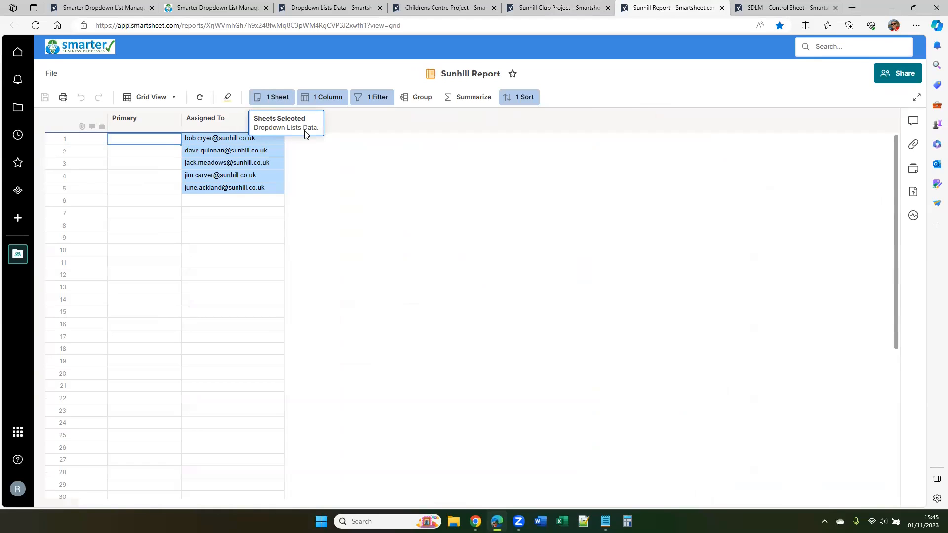
pyautogui.click(375, 99)
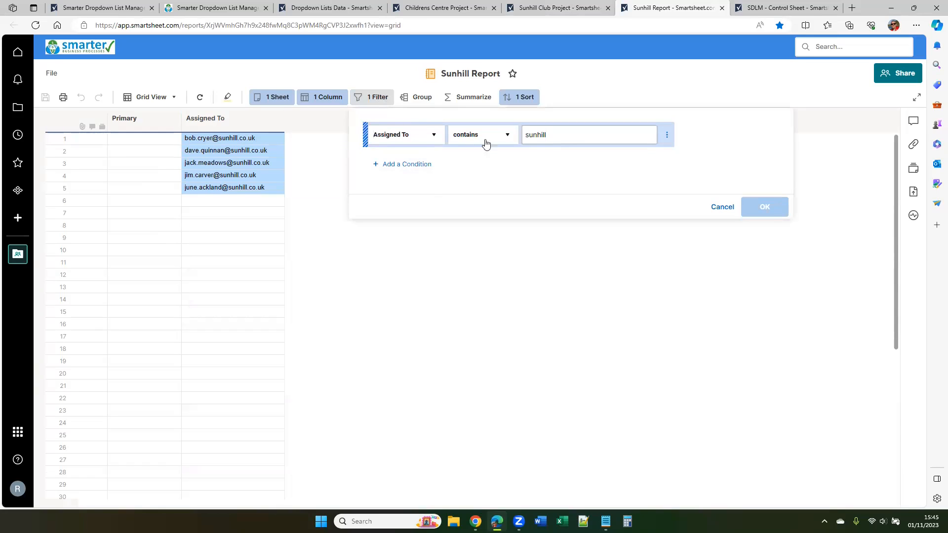
pyautogui.click(556, 137)
pyautogui.click(725, 207)
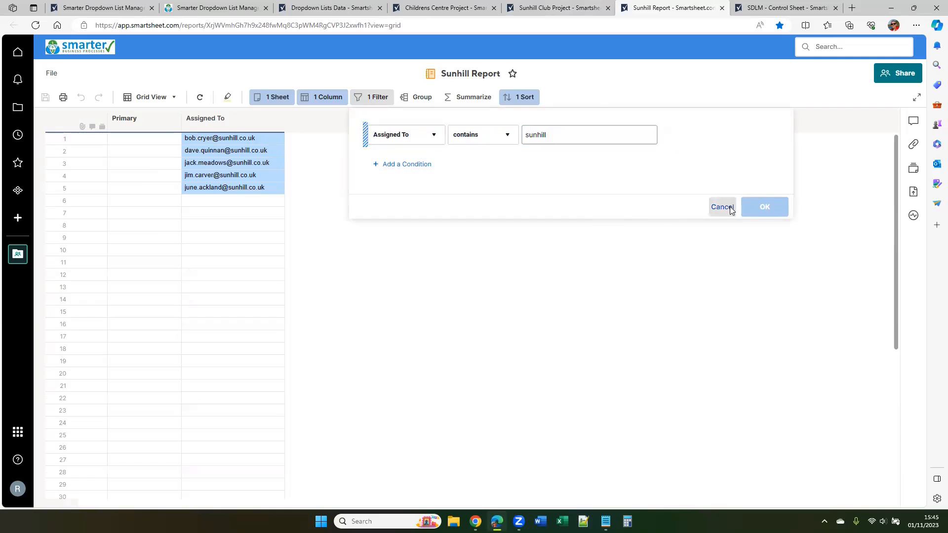
pyautogui.click(231, 127)
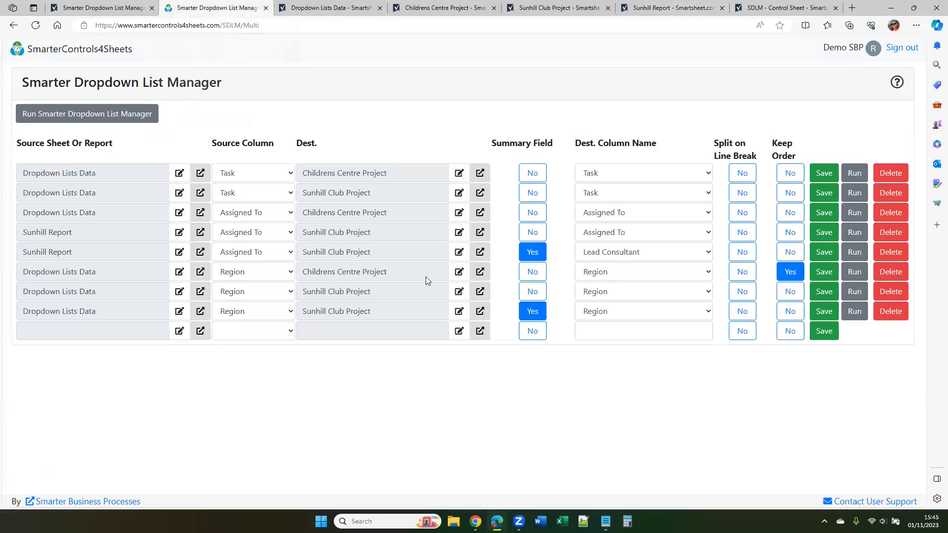
# Return to Smarter Dropdown List Manager and examine the mappings that use Sunhill Report as their source
pyautogui.click(220, 8)
pyautogui.moveTo(27, 251); pyautogui.dragTo(75, 252)
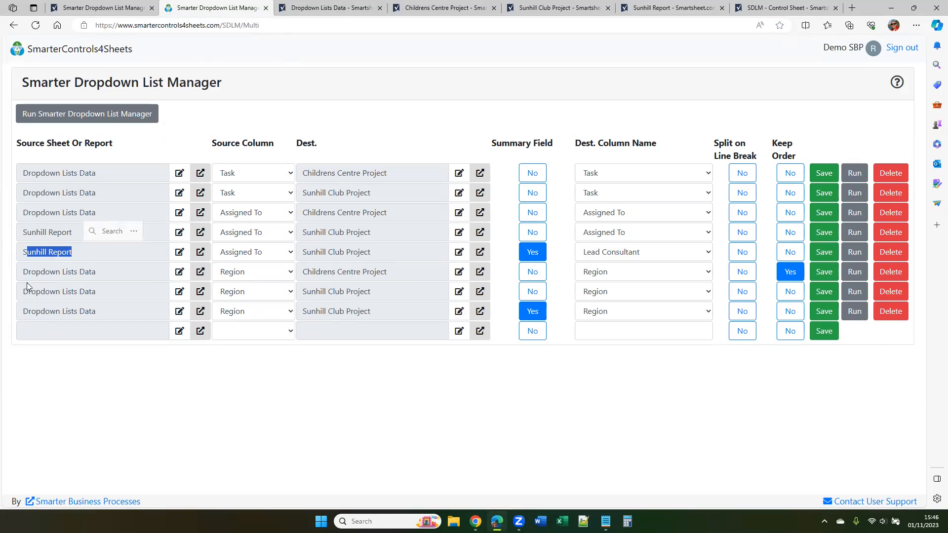
pyautogui.click(145, 401)
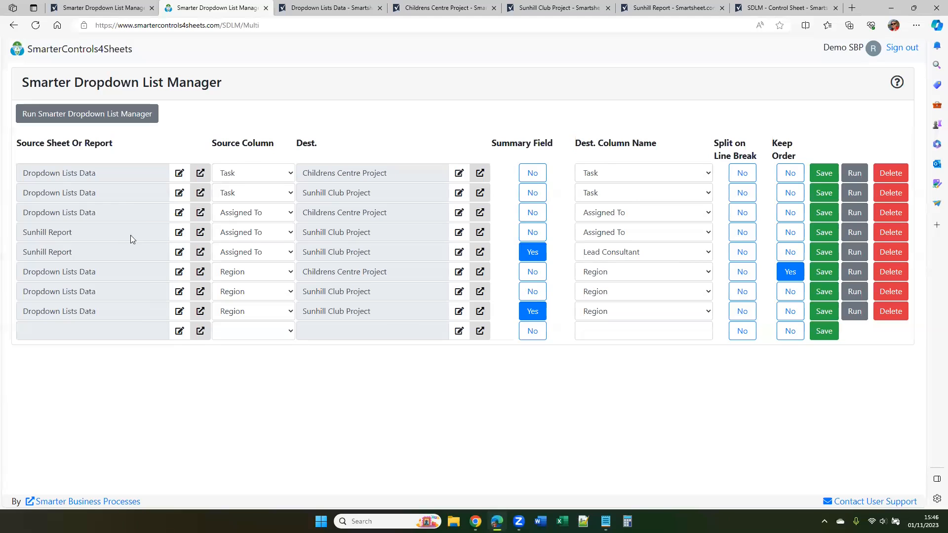
# Choose Sunhill Report from the Smarter Dropdown List Manager - Multi folder as the fourth mapping's source, with Assigned To as the source column
pyautogui.click(180, 235)
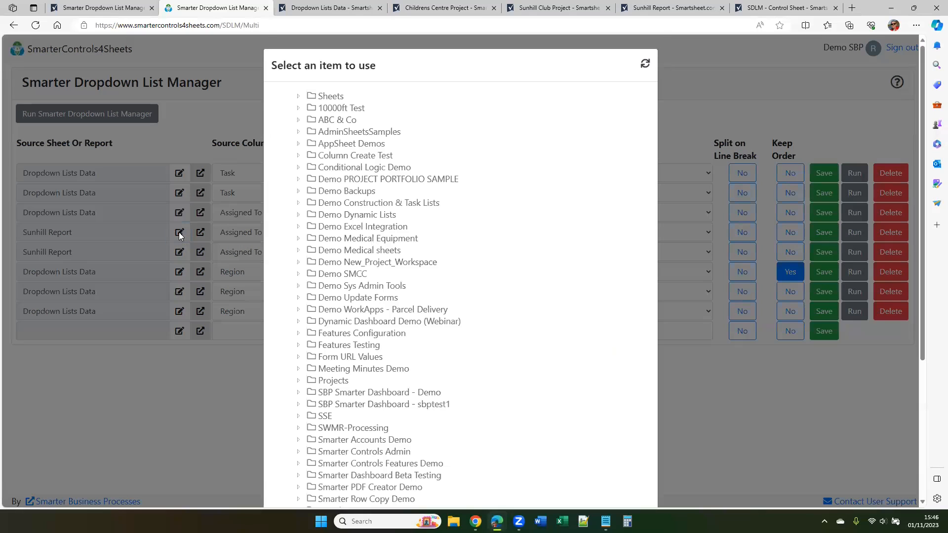
pyautogui.scroll(-3, 518, 306)
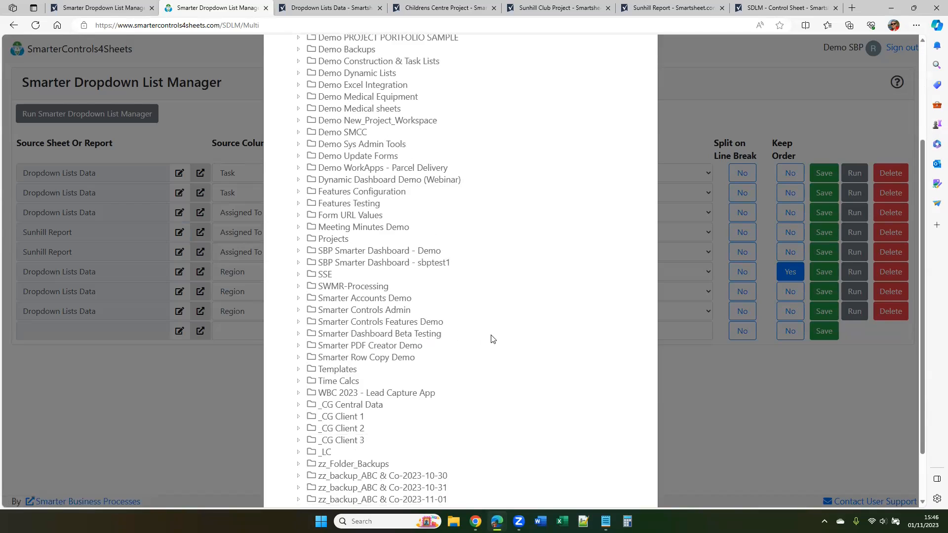
pyautogui.scroll(-2, 490, 339)
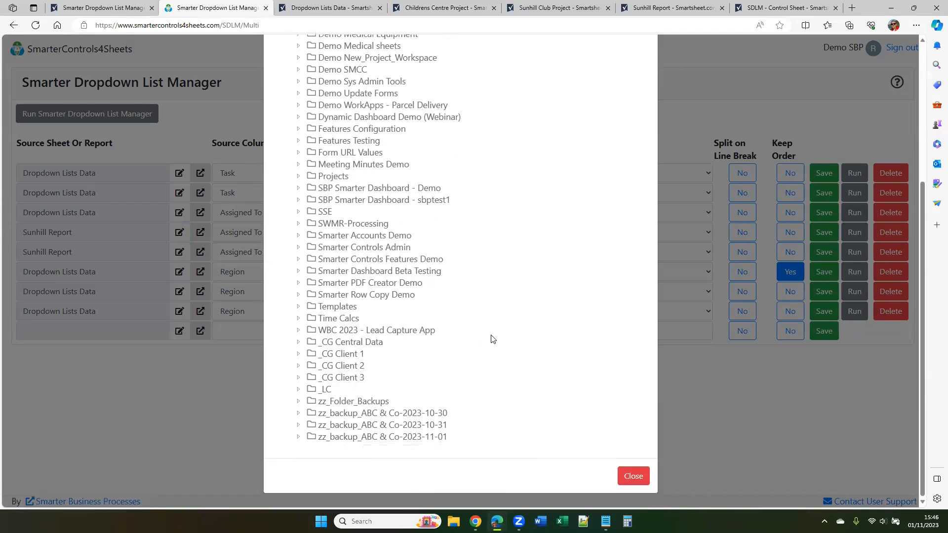
pyautogui.click(298, 259)
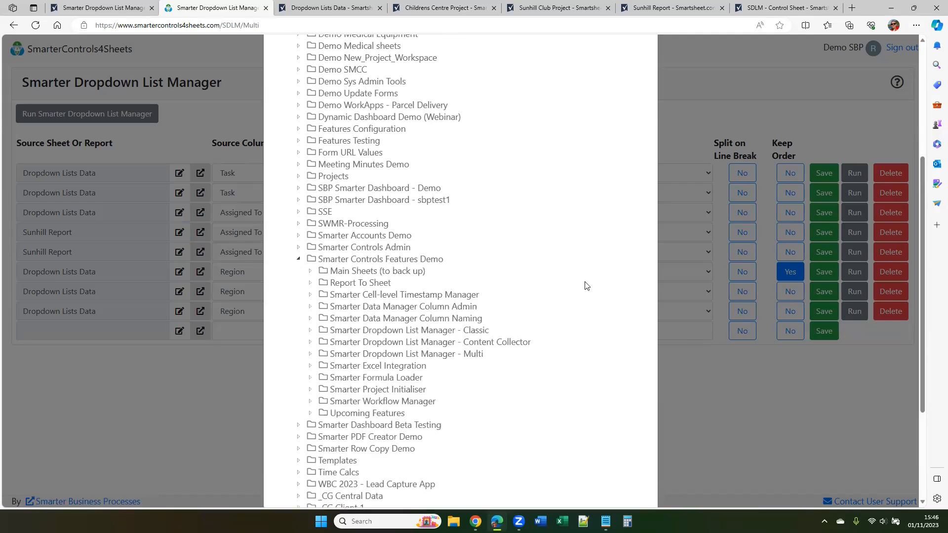
pyautogui.click(310, 354)
pyautogui.scroll(-2, 427, 229)
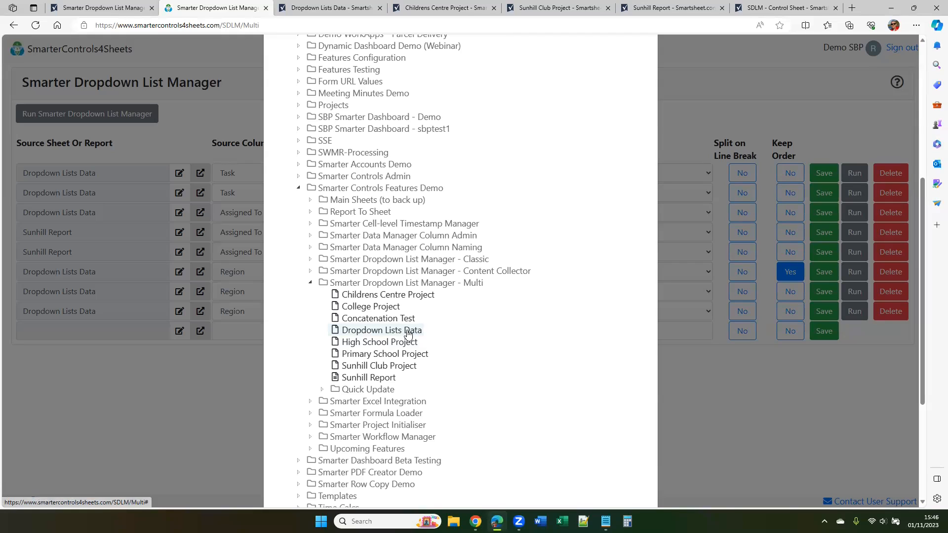
pyautogui.click(376, 378)
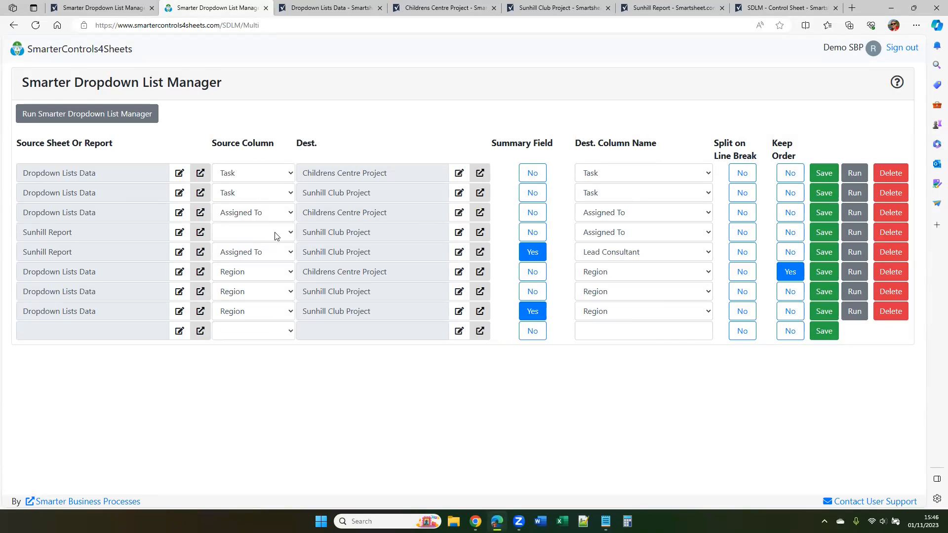
pyautogui.click(291, 236)
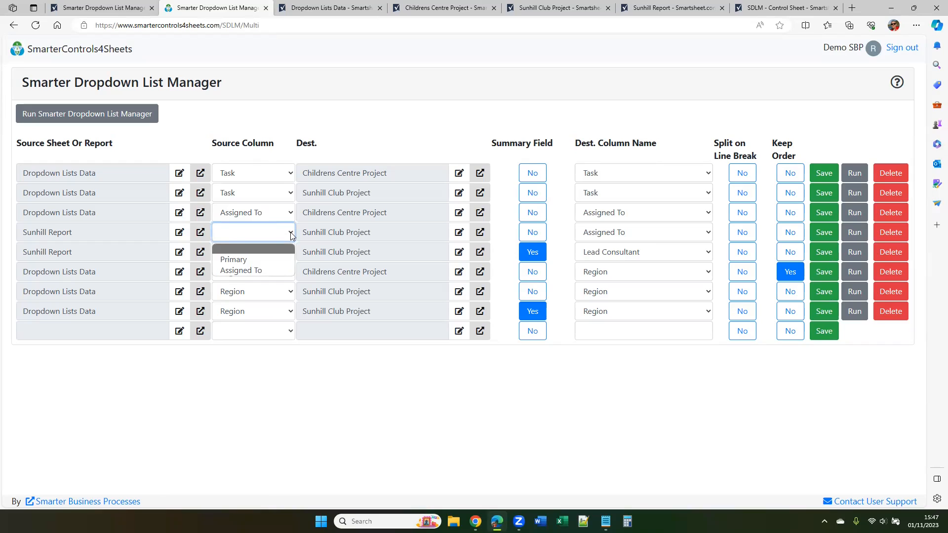
pyautogui.click(262, 270)
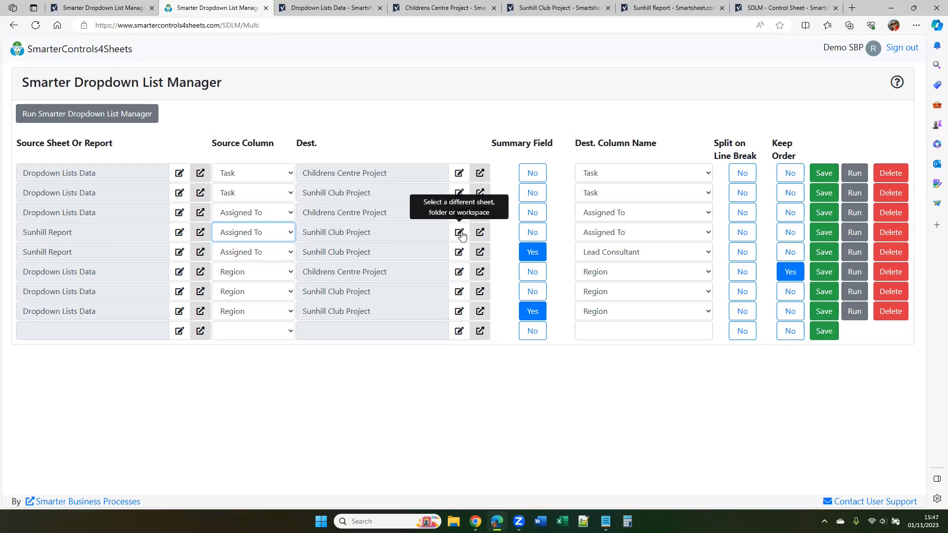
# Choose Sunhill Club Project as the fourth mapping's destination sheet, with Assigned To as the destination column
pyautogui.click(461, 233)
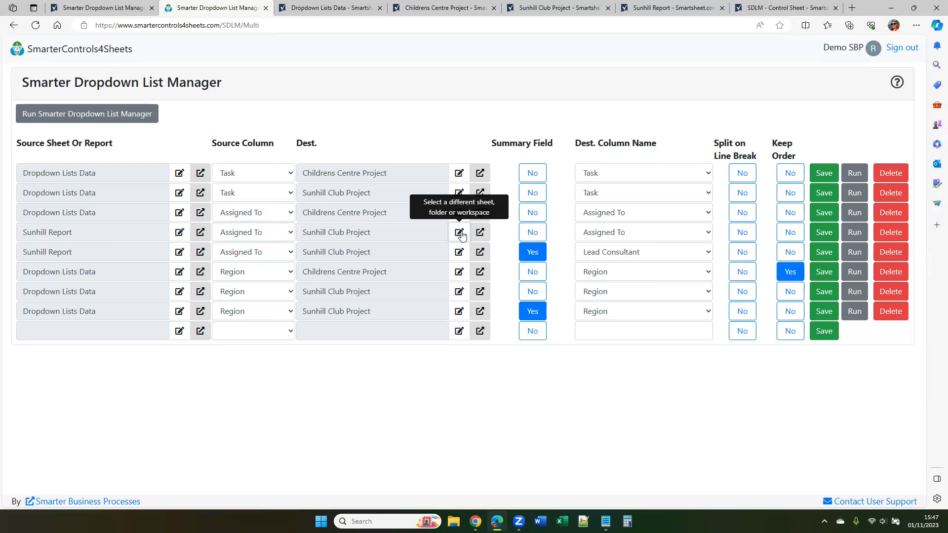
pyautogui.scroll(-2, 510, 336)
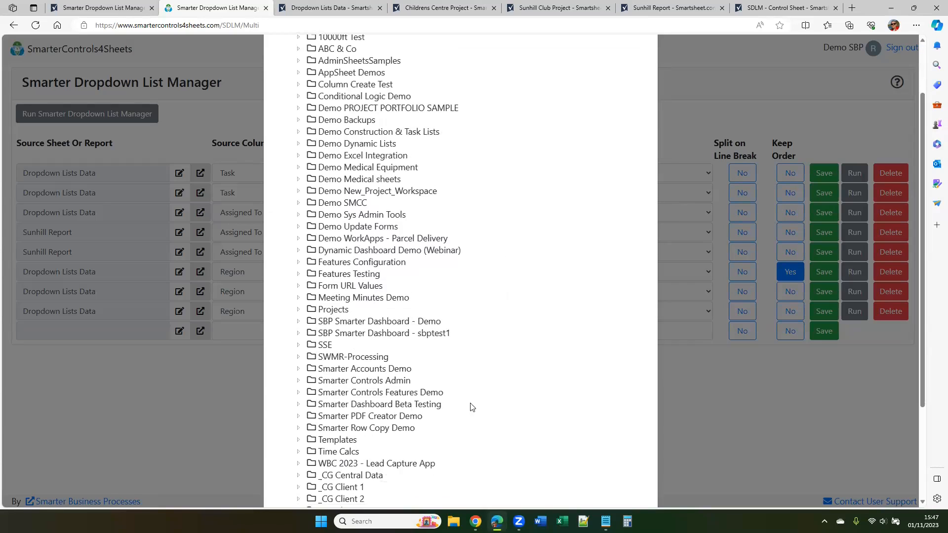
pyautogui.scroll(-1, 505, 354)
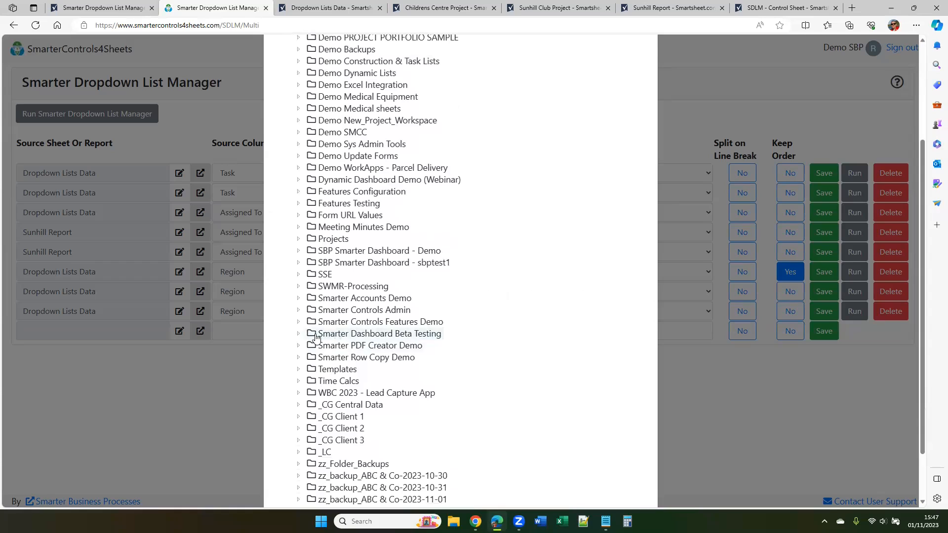
pyautogui.click(298, 322)
pyautogui.scroll(-1, 424, 236)
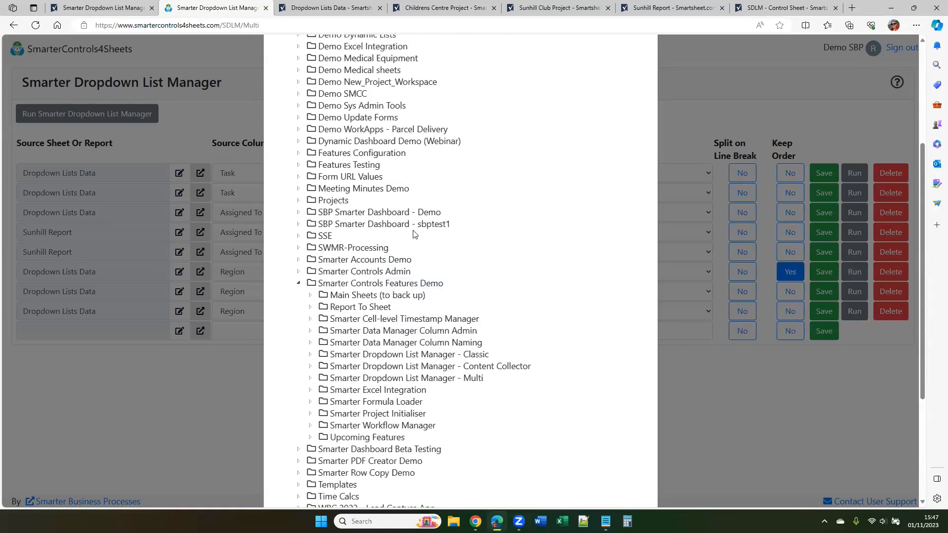
pyautogui.click(311, 346)
pyautogui.scroll(-3, 596, 325)
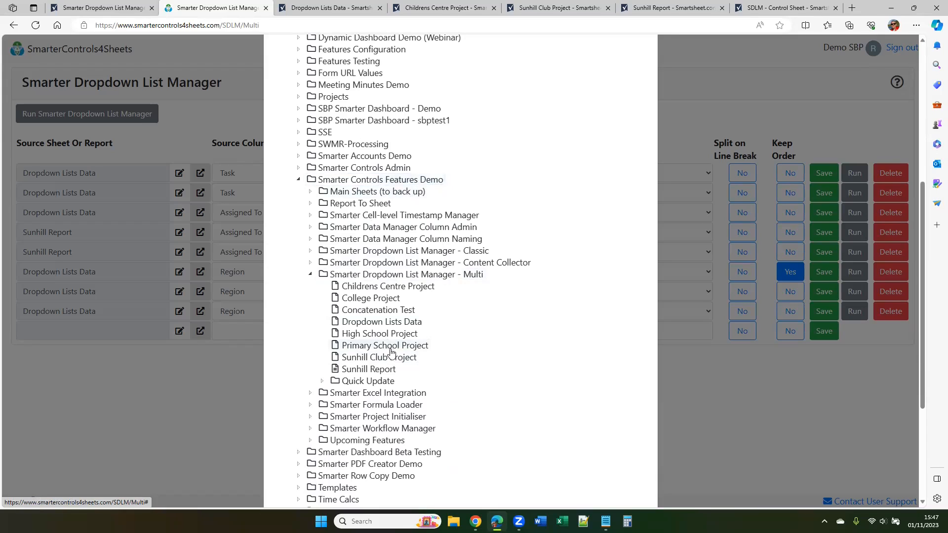
pyautogui.click(404, 358)
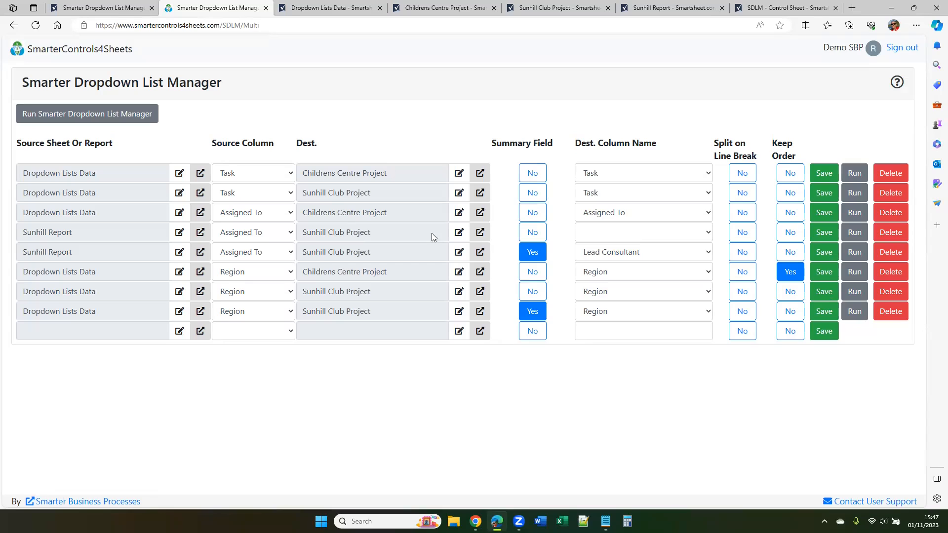
pyautogui.click(690, 234)
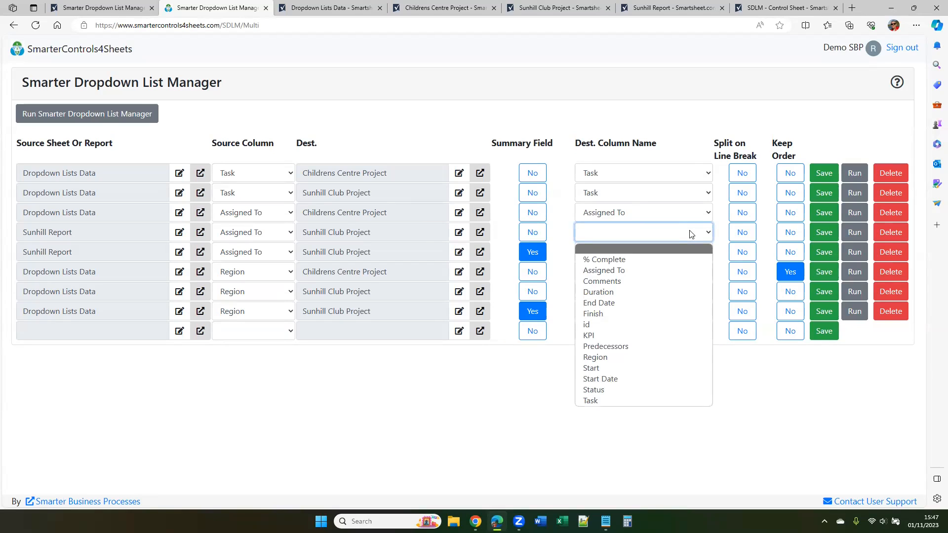
pyautogui.click(607, 271)
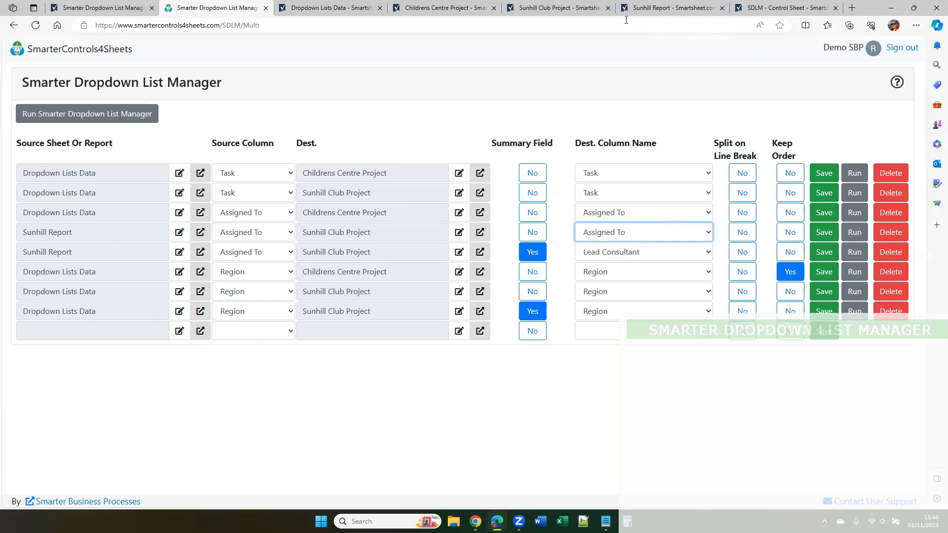
# Examine the Region and Lead Consultant dropdown options in the sheet summary of Sunhill Club Project
pyautogui.click(557, 8)
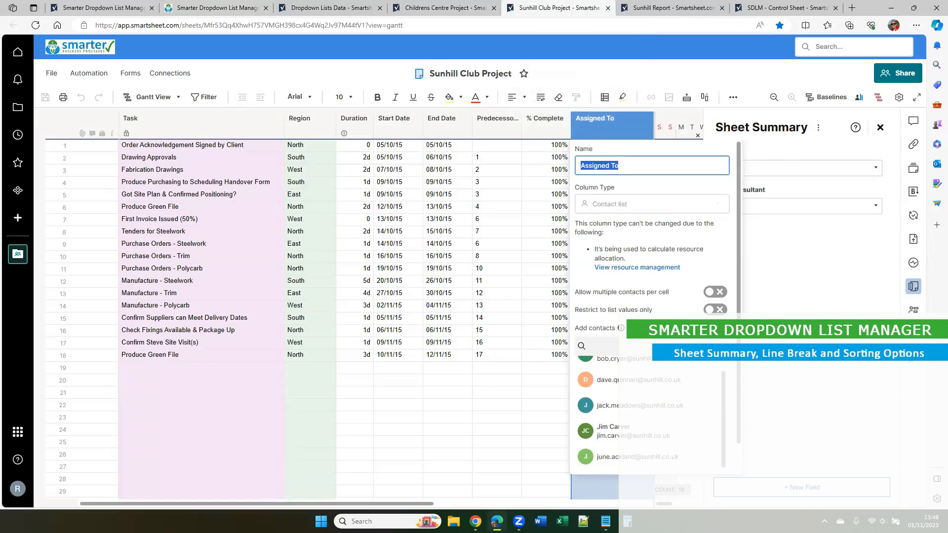
pyautogui.click(814, 185)
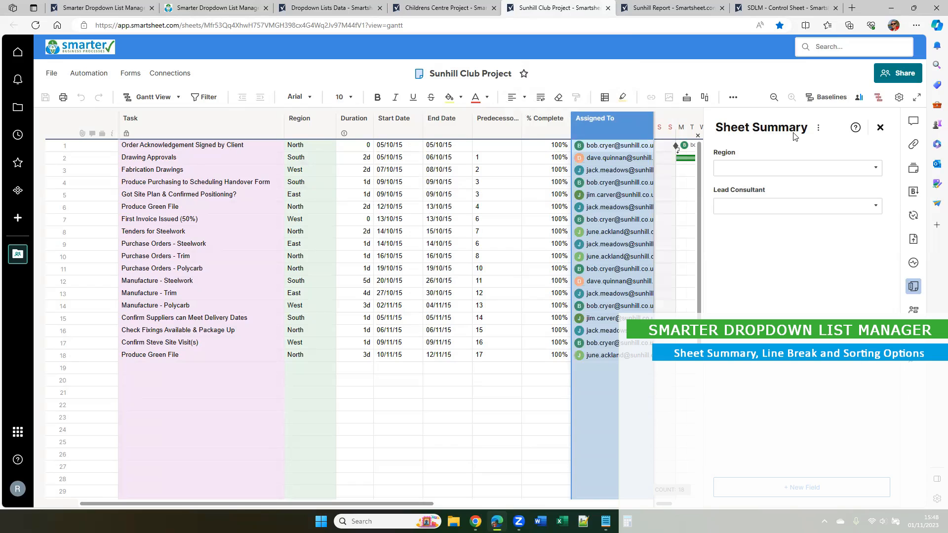
pyautogui.click(914, 289)
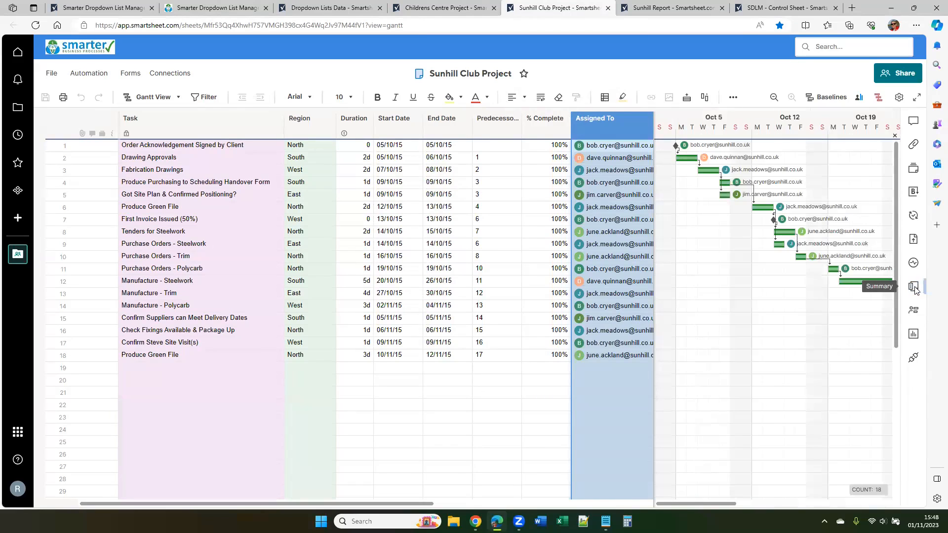
pyautogui.click(915, 288)
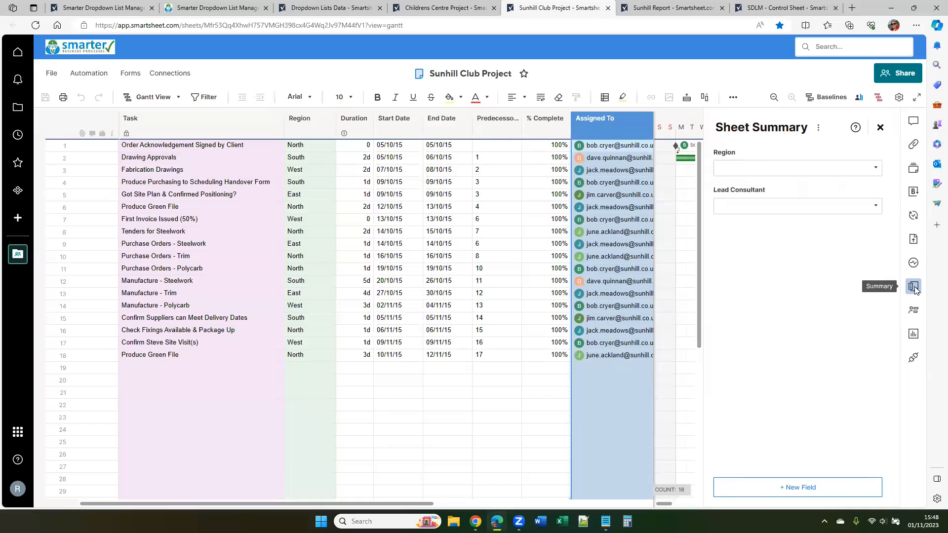
pyautogui.click(877, 171)
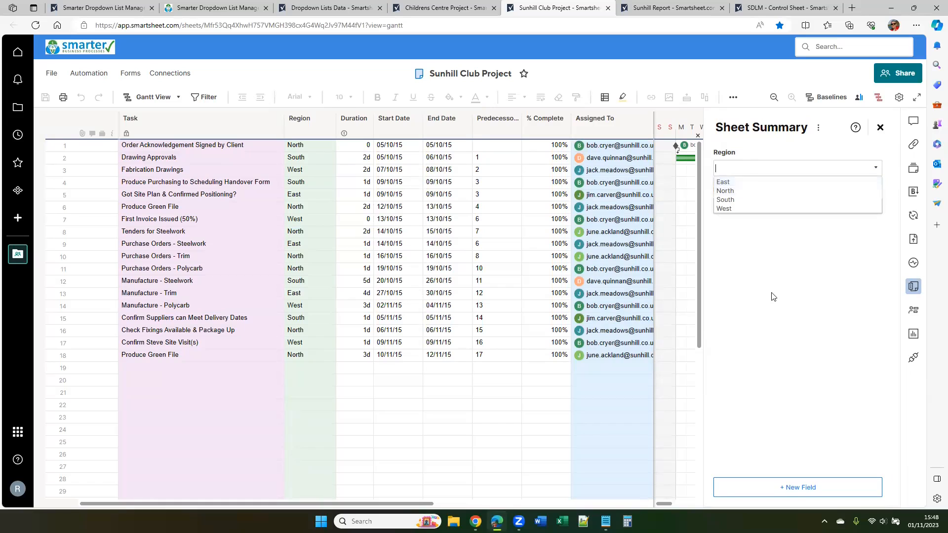
pyautogui.click(876, 208)
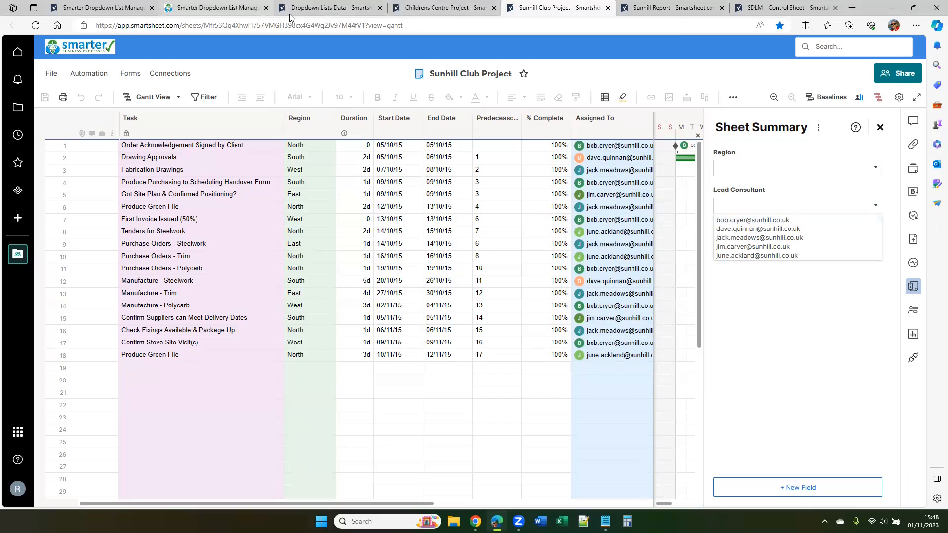
# Compare the summary field mappings in Smarter Dropdown List Manager with the sheet summary fields of Sunhill Club Project
pyautogui.click(198, 7)
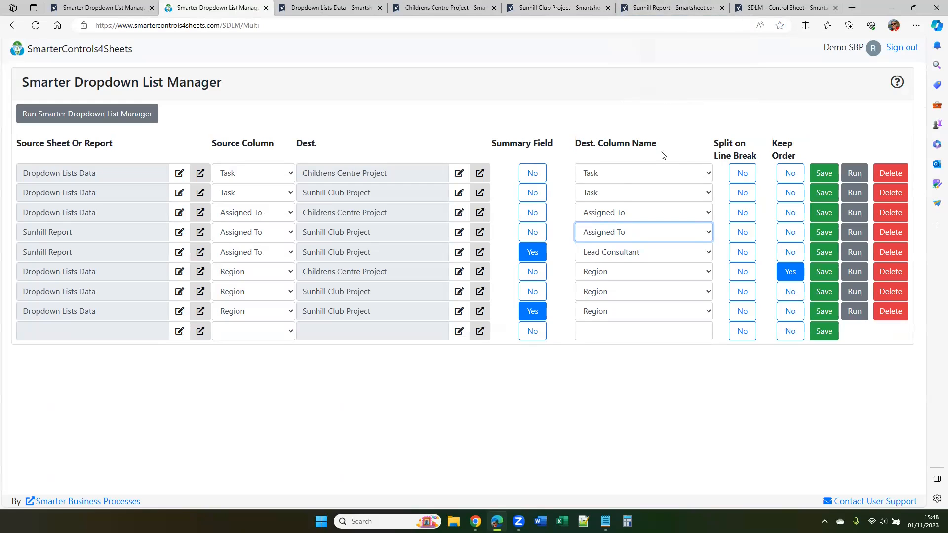
pyautogui.click(548, 10)
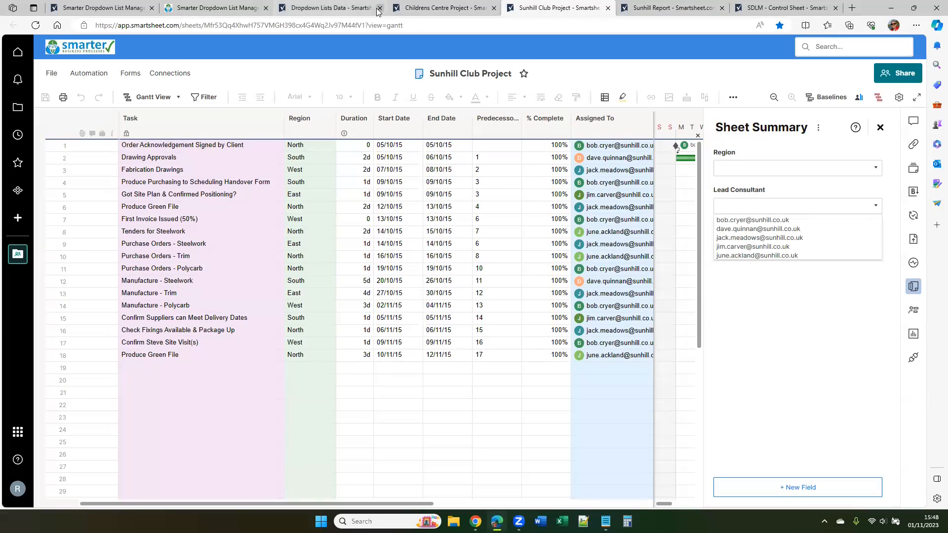
pyautogui.click(212, 9)
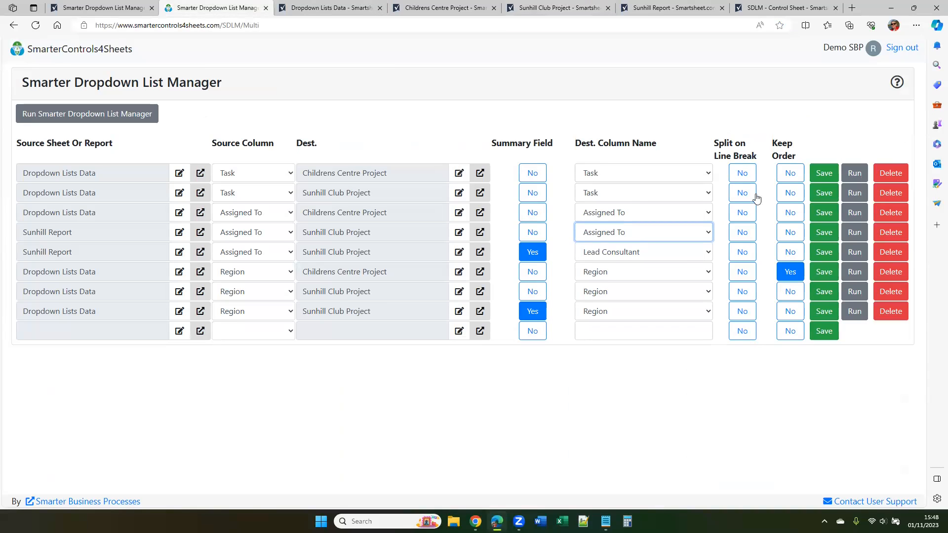
# In Dropdown Lists Data, add North East on a second line within the Region cell containing Central
pyautogui.click(341, 9)
pyautogui.doubleClick(303, 188)
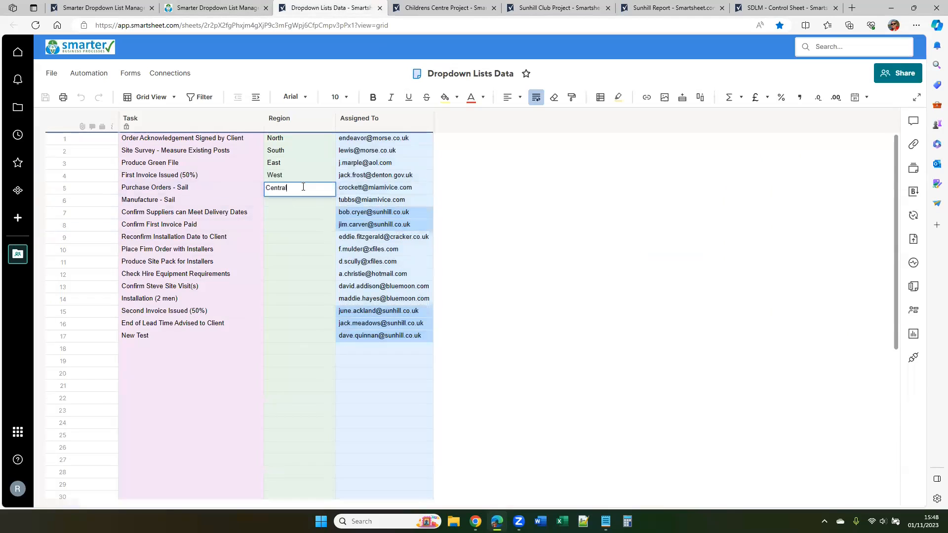
pyautogui.hotkey('alt', 'Return')
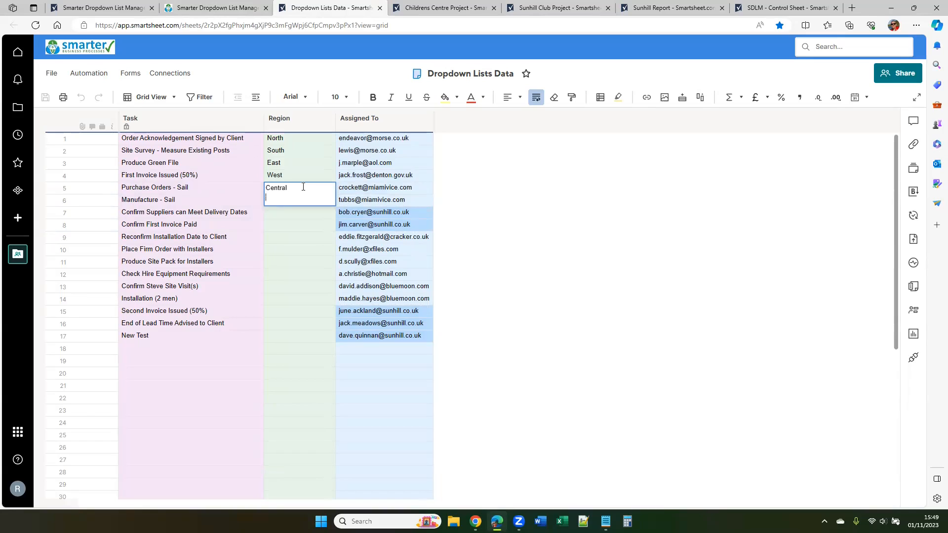
pyautogui.write('North East')
pyautogui.press('Return')
# Remove the North East line from the Region cell in row 5, keeping only Central
pyautogui.click(303, 187)
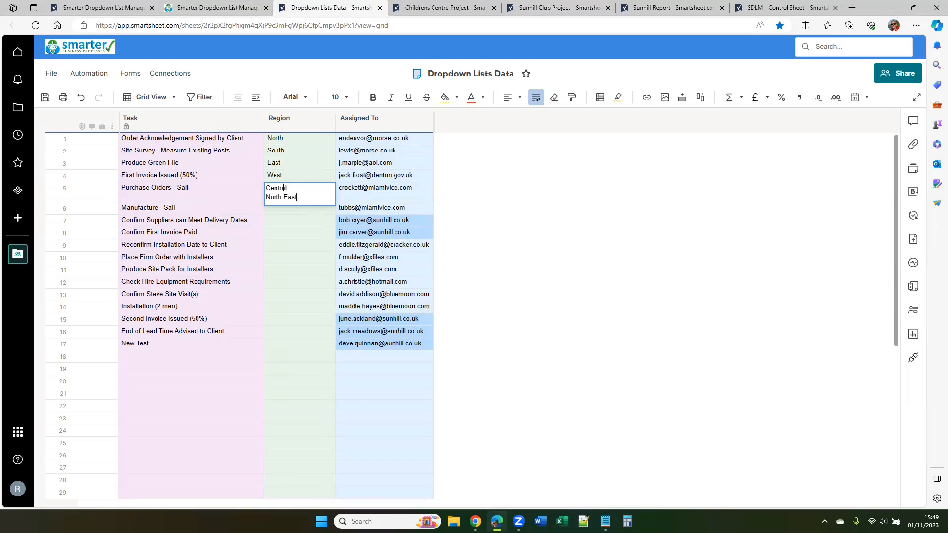
pyautogui.doubleClick(282, 191)
pyautogui.moveTo(266, 199); pyautogui.dragTo(315, 199)
pyautogui.press('BackSpace')
pyautogui.press('BackSpace')
pyautogui.click(302, 260)
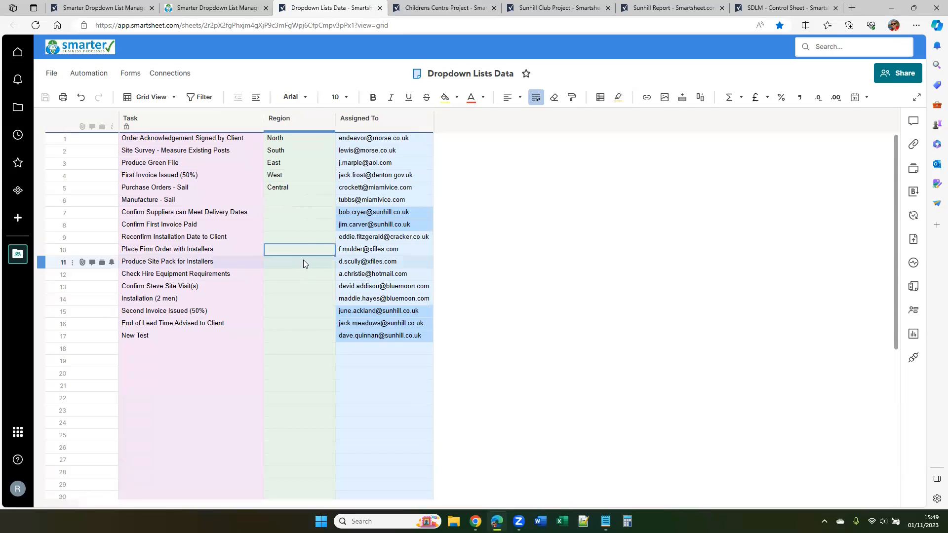
# Review the mapping options in Smarter Dropdown List Manager and the order of the Region values in Dropdown Lists Data
pyautogui.click(217, 9)
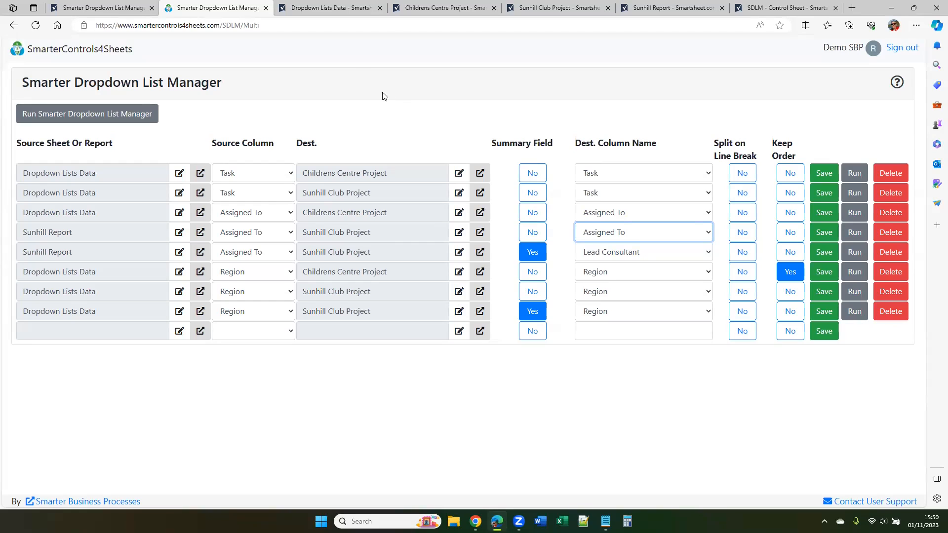
pyautogui.click(334, 8)
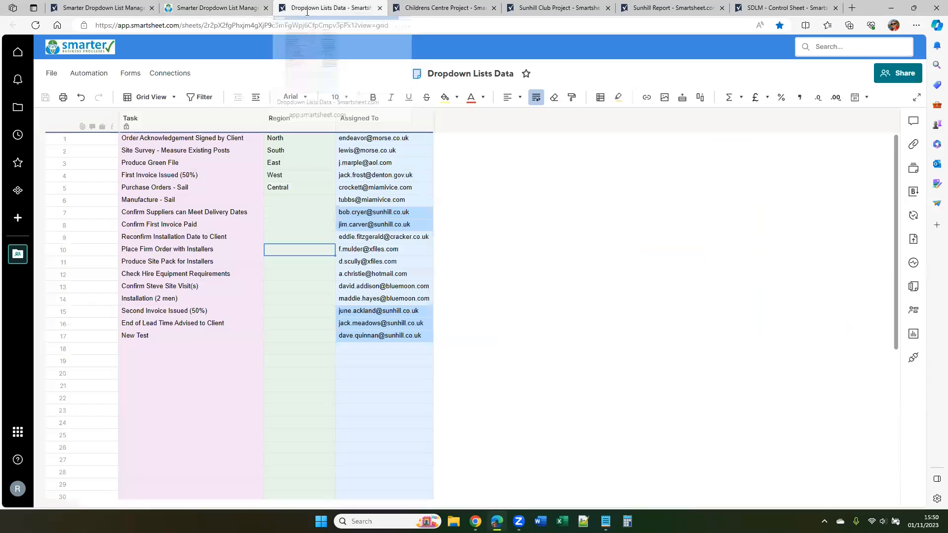
pyautogui.moveTo(292, 138); pyautogui.dragTo(296, 173)
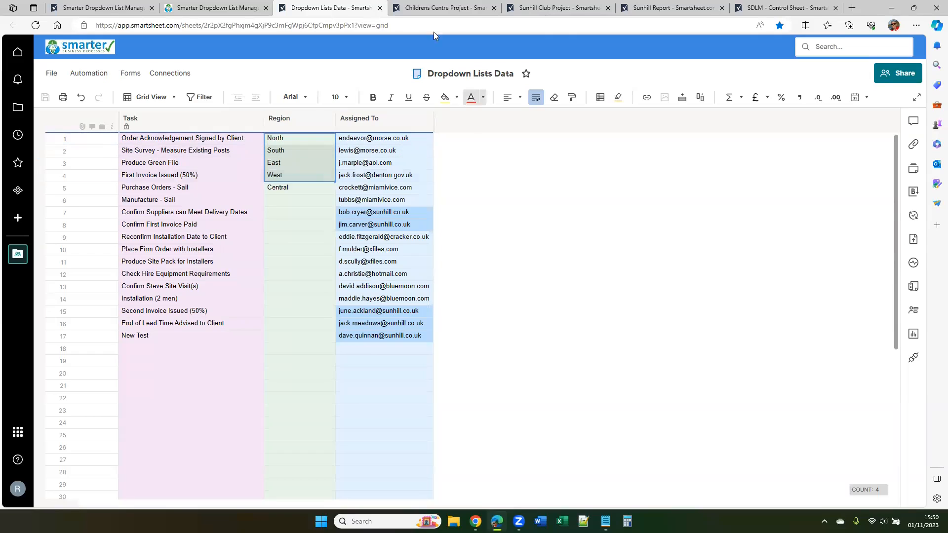
# Compare the Region column's dropdown values and their order in Childrens Centre Project and Sunhill Club Project
pyautogui.click(455, 13)
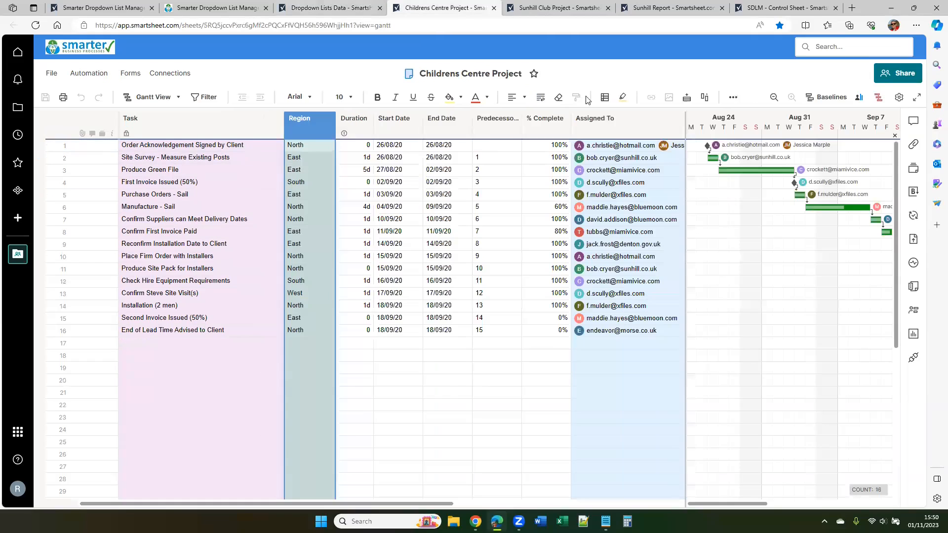
pyautogui.doubleClick(301, 130)
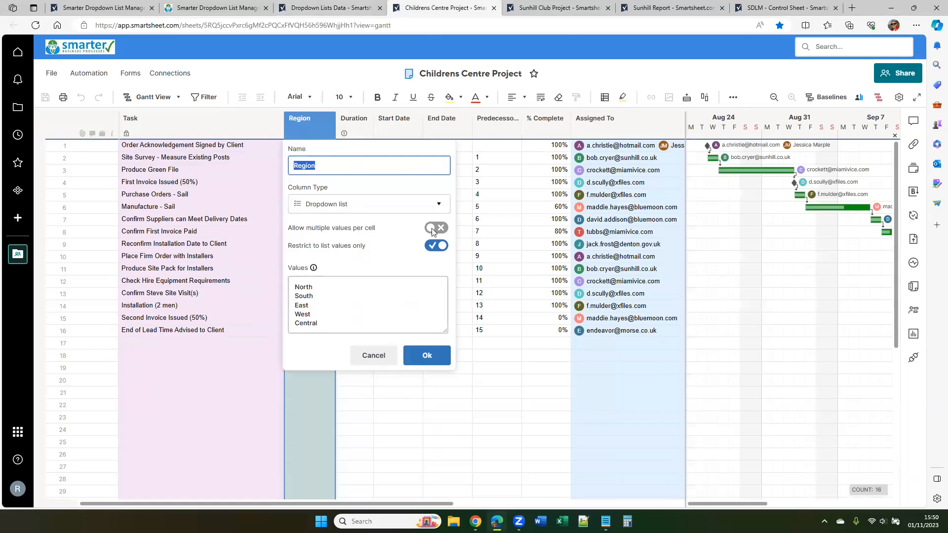
pyautogui.click(559, 10)
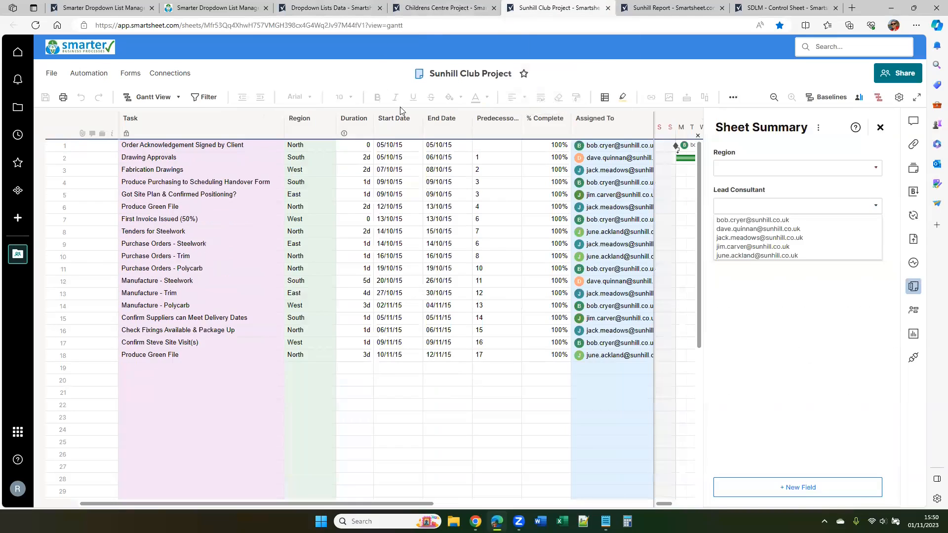
pyautogui.doubleClick(316, 125)
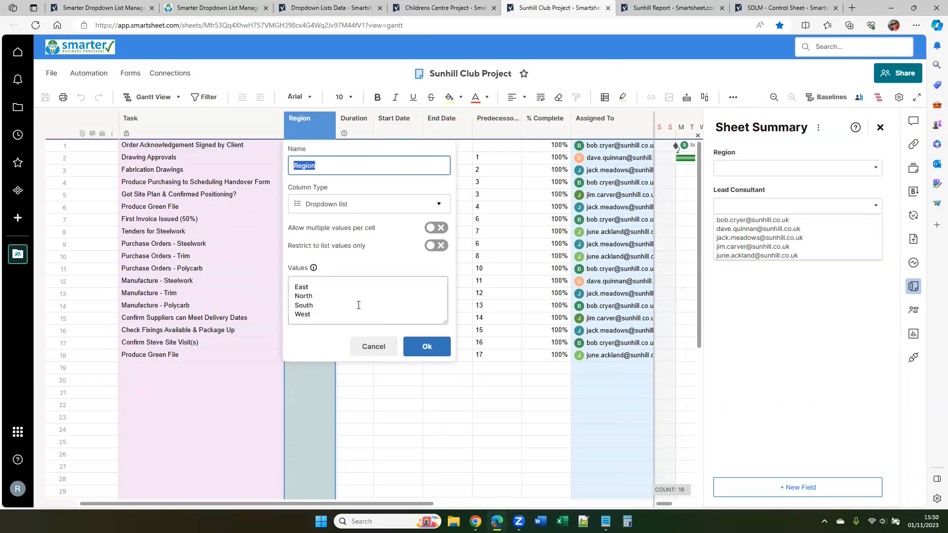
pyautogui.moveTo(295, 286); pyautogui.dragTo(321, 318)
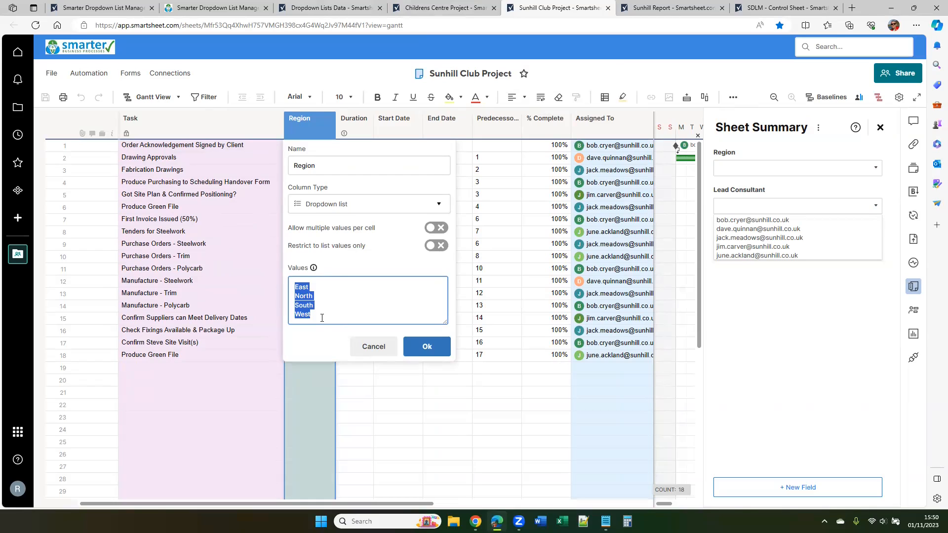
pyautogui.click(426, 346)
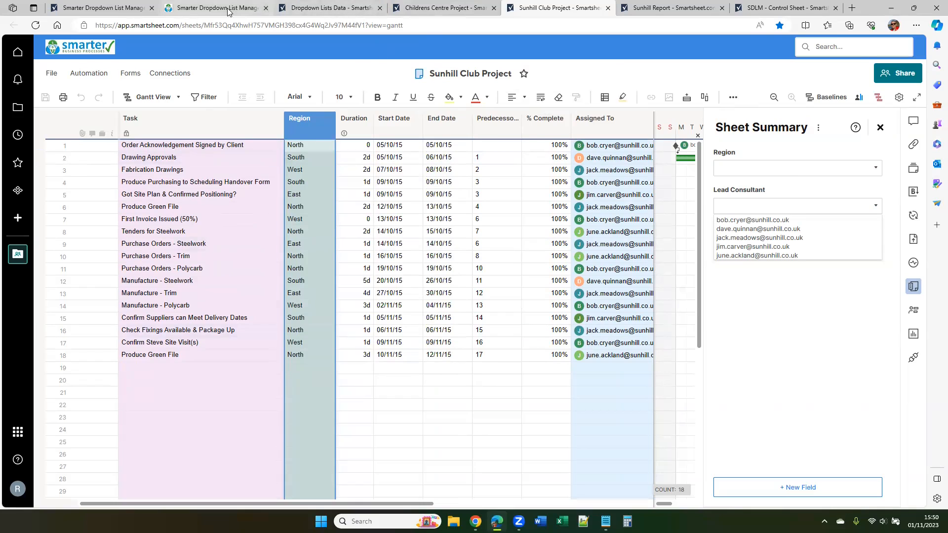
# Check the mappings in Smarter Dropdown List Manager and the last run time, status and notes columns in SDLM - Control Sheet
pyautogui.click(230, 9)
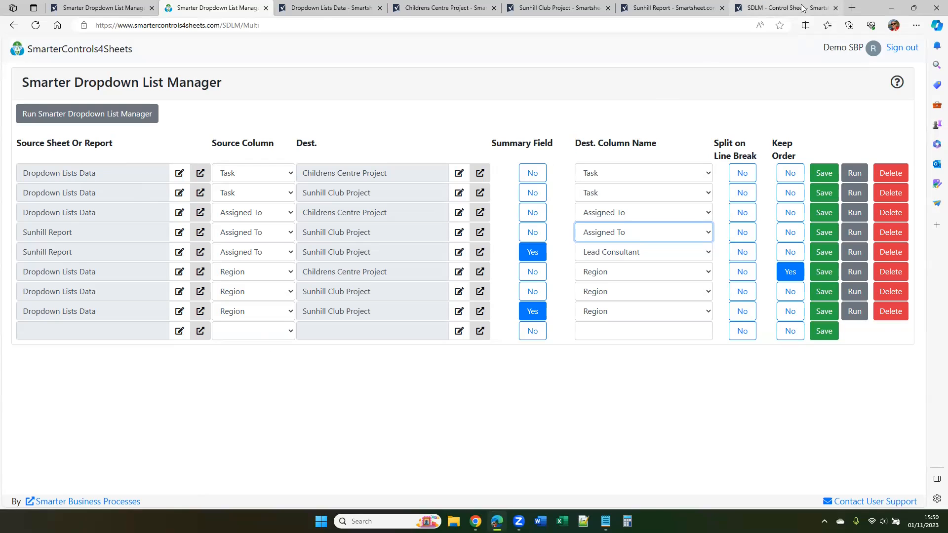
pyautogui.click(768, 7)
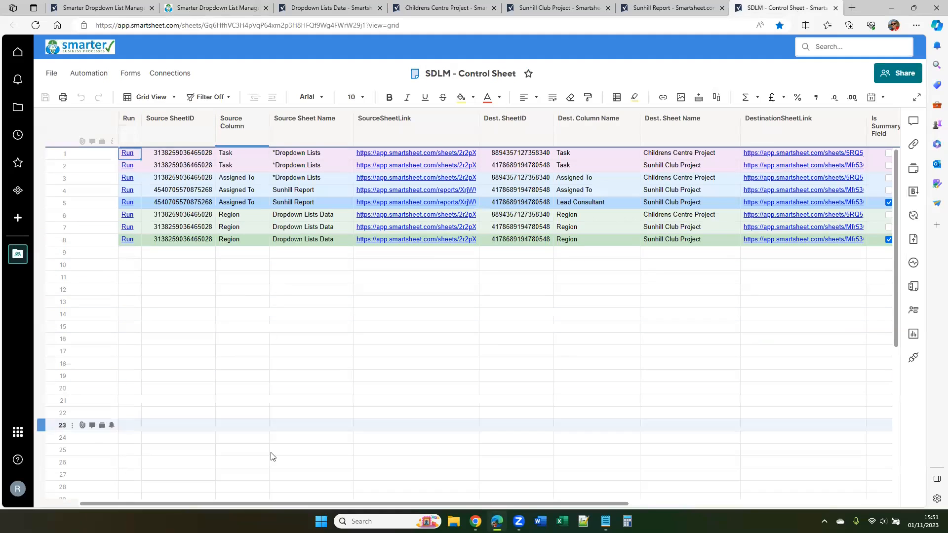
pyautogui.moveTo(316, 507); pyautogui.dragTo(873, 332)
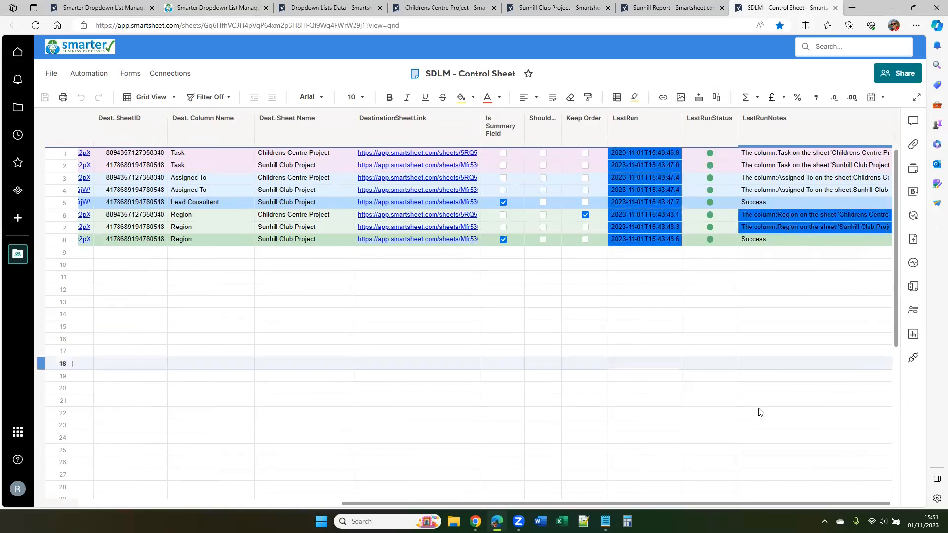
pyautogui.click(645, 127)
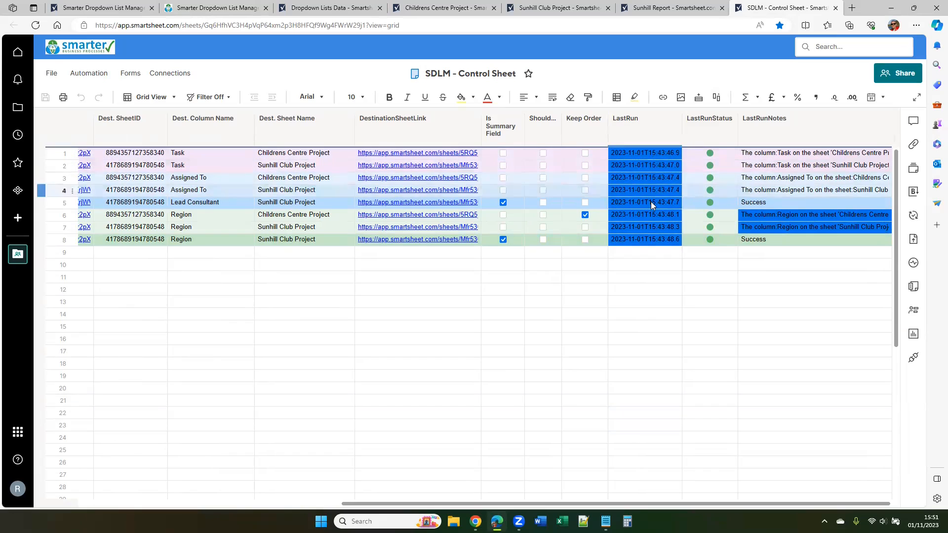
pyautogui.click(658, 268)
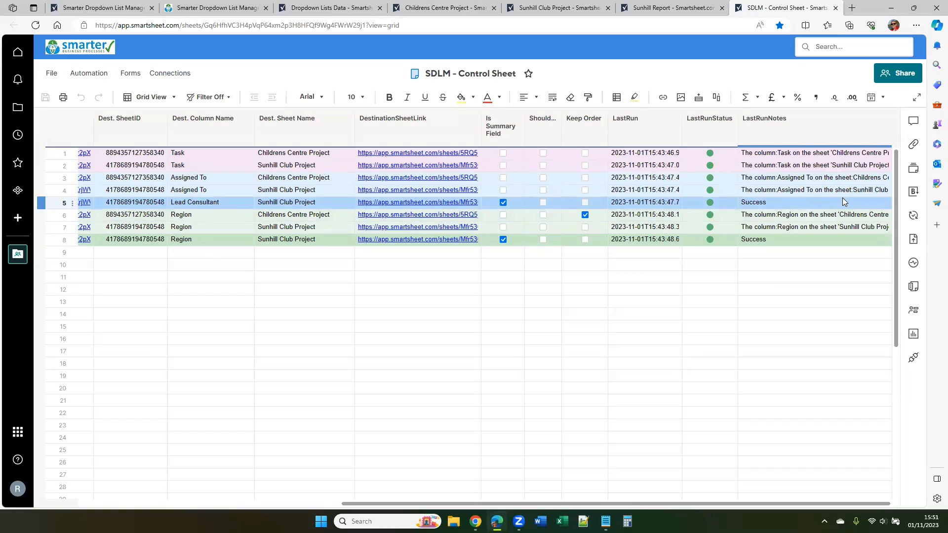
# Inspect the URL behind the Run hyperlink in row 1 of SDLM - Control Sheet without changing it
pyautogui.moveTo(693, 507); pyautogui.dragTo(432, 508)
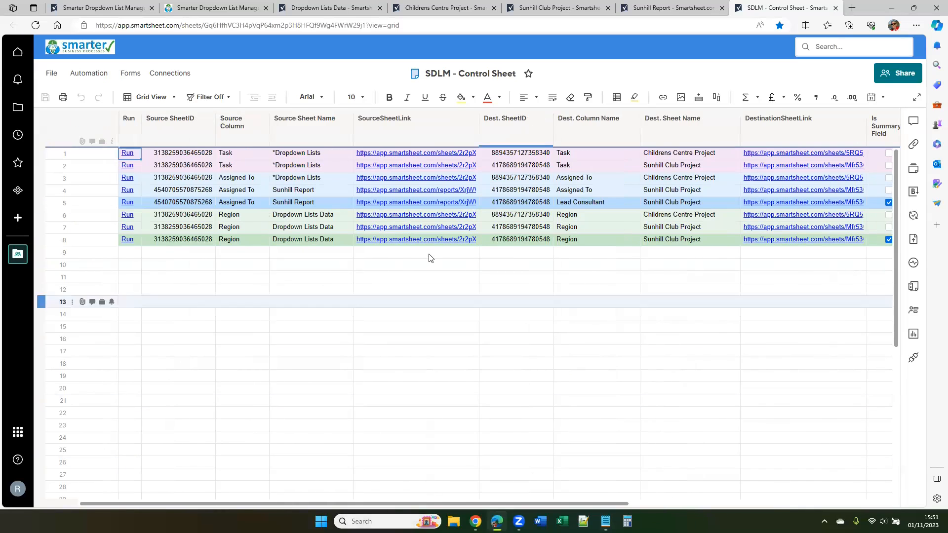
pyautogui.click(133, 131)
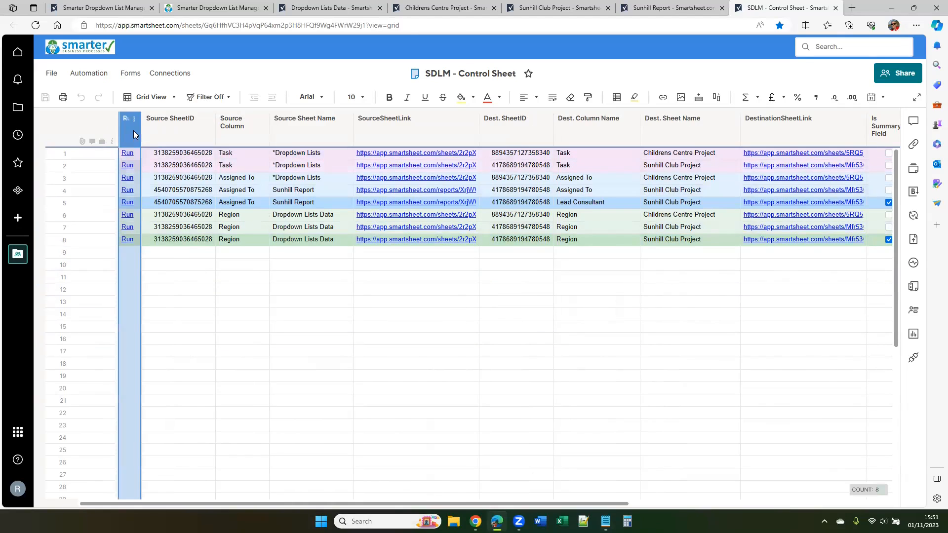
pyautogui.click(136, 156)
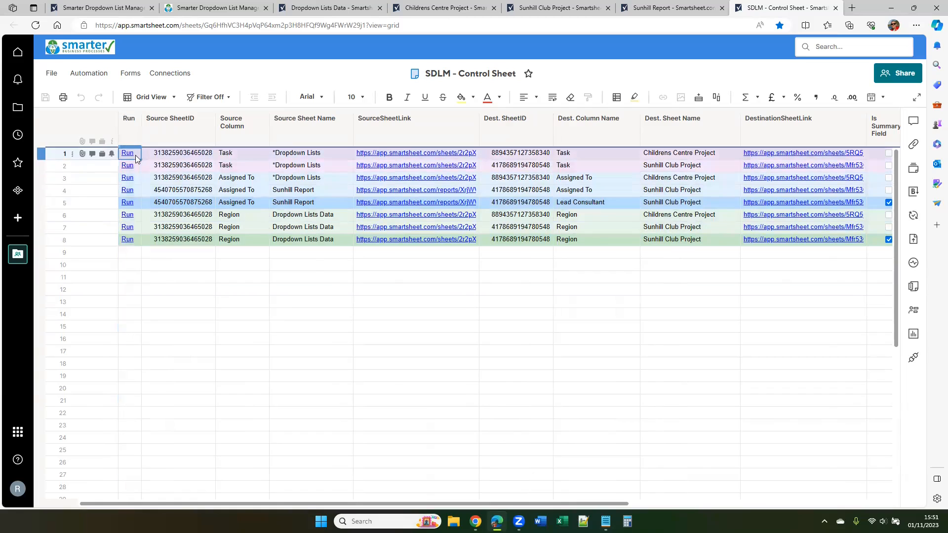
pyautogui.hotkey('ctrl', 'k')
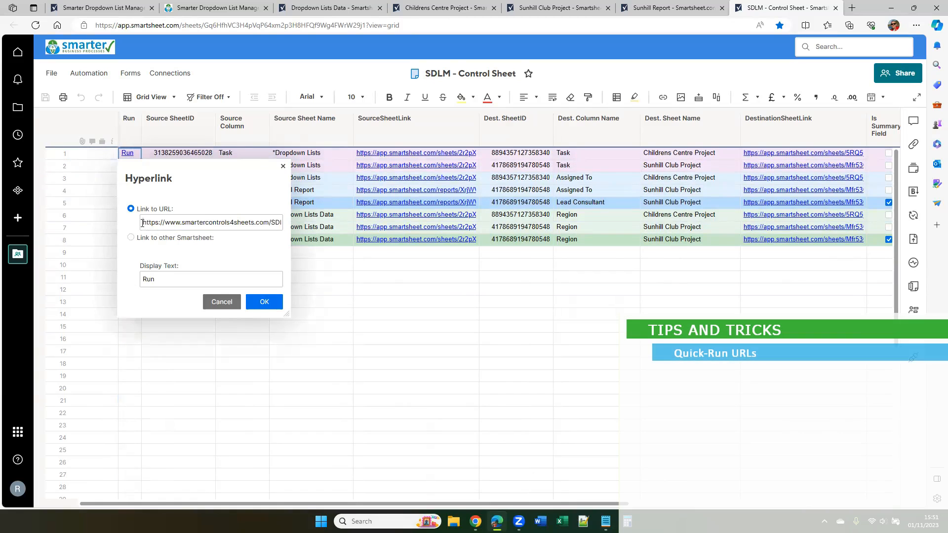
pyautogui.moveTo(143, 223); pyautogui.dragTo(181, 227)
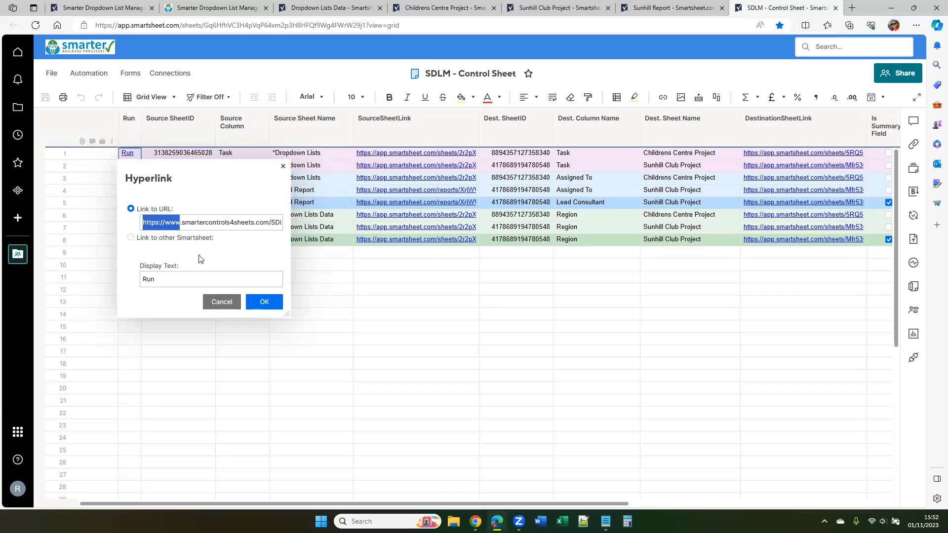
pyautogui.click(221, 304)
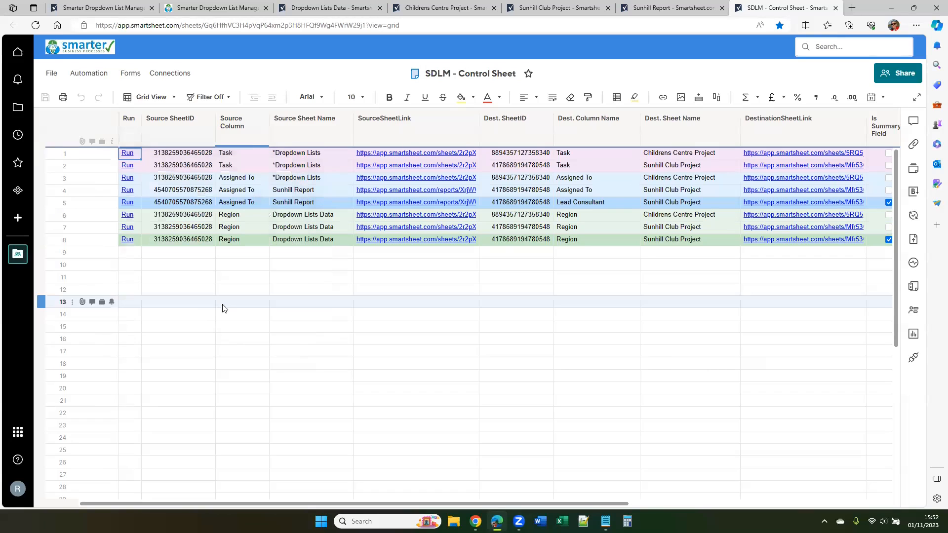
# Select the full Run All Link in the control sheet's summary, then select the page address of Smarter Dropdown List Manager
pyautogui.click(913, 290)
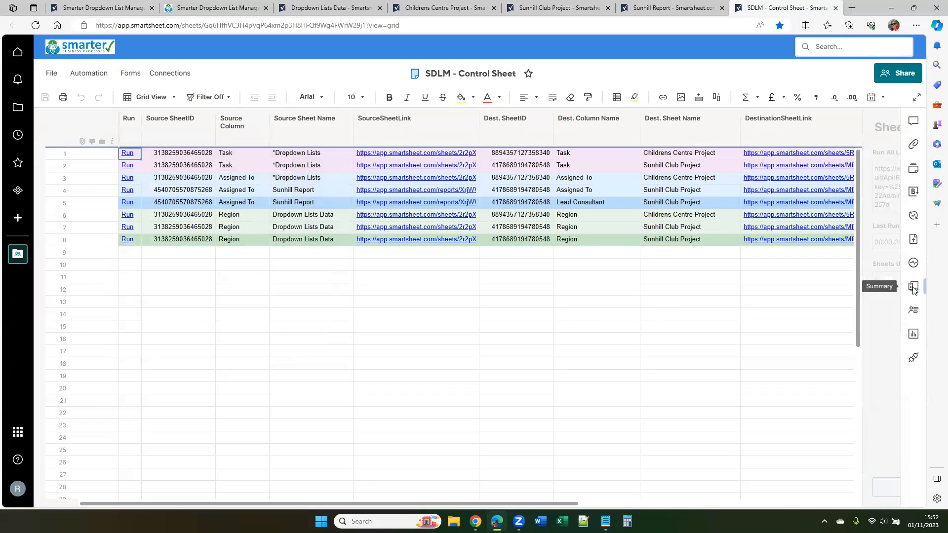
pyautogui.click(715, 167)
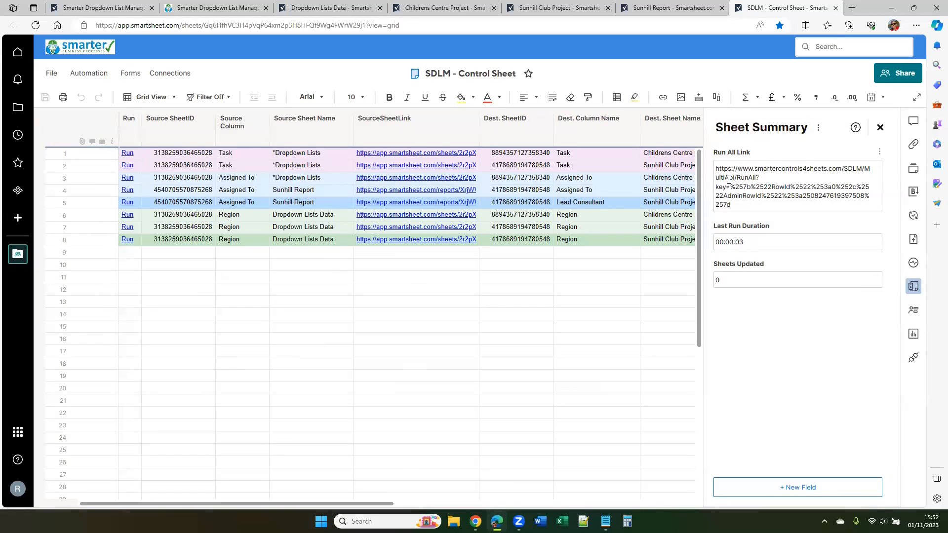
pyautogui.hotkey('ctrl', 'a')
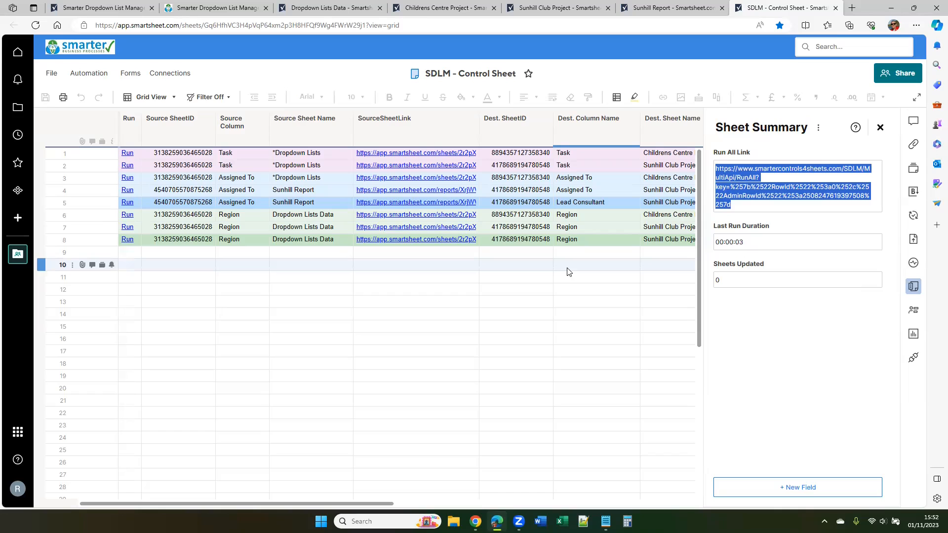
pyautogui.click(217, 8)
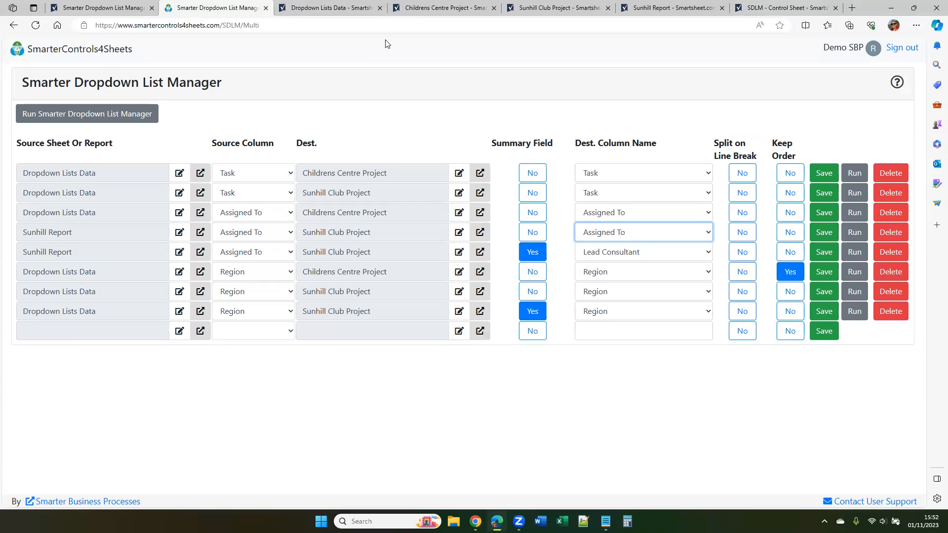
pyautogui.click(388, 27)
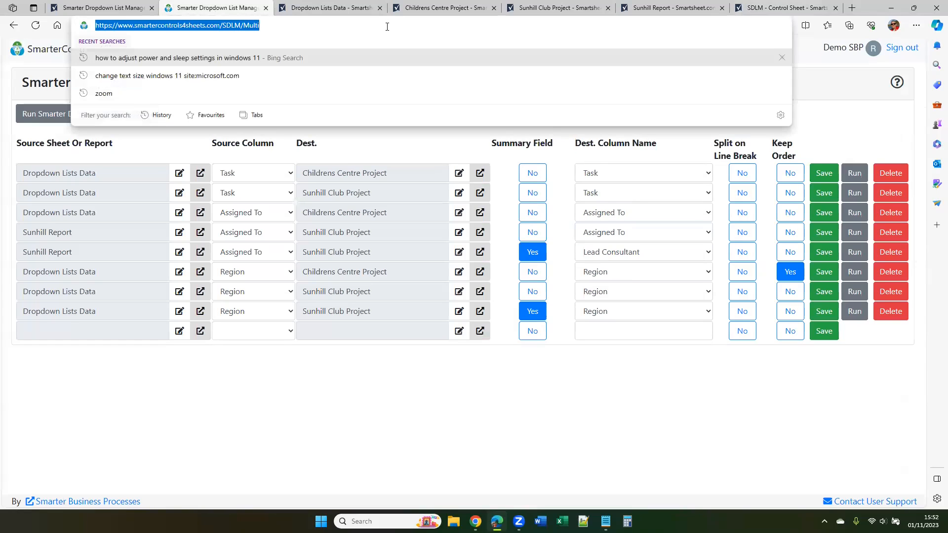